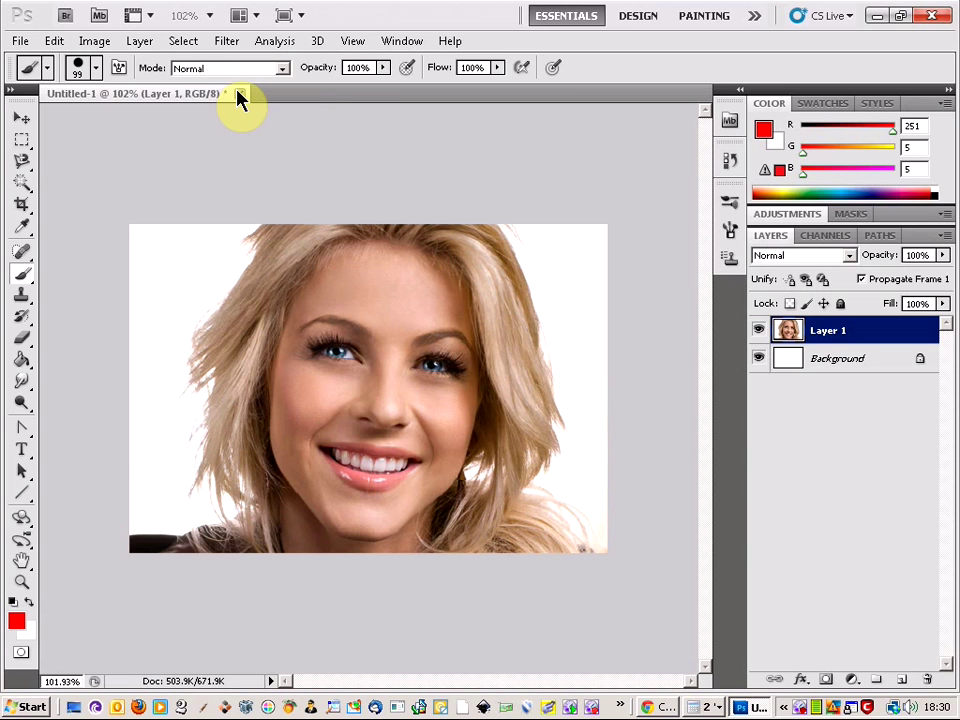
- Set the foreground colour to bright red f90606 and activate the Brush tool
left_click(17, 622)
left_click(470, 169)
left_click(661, 153)
left_click(667, 153)
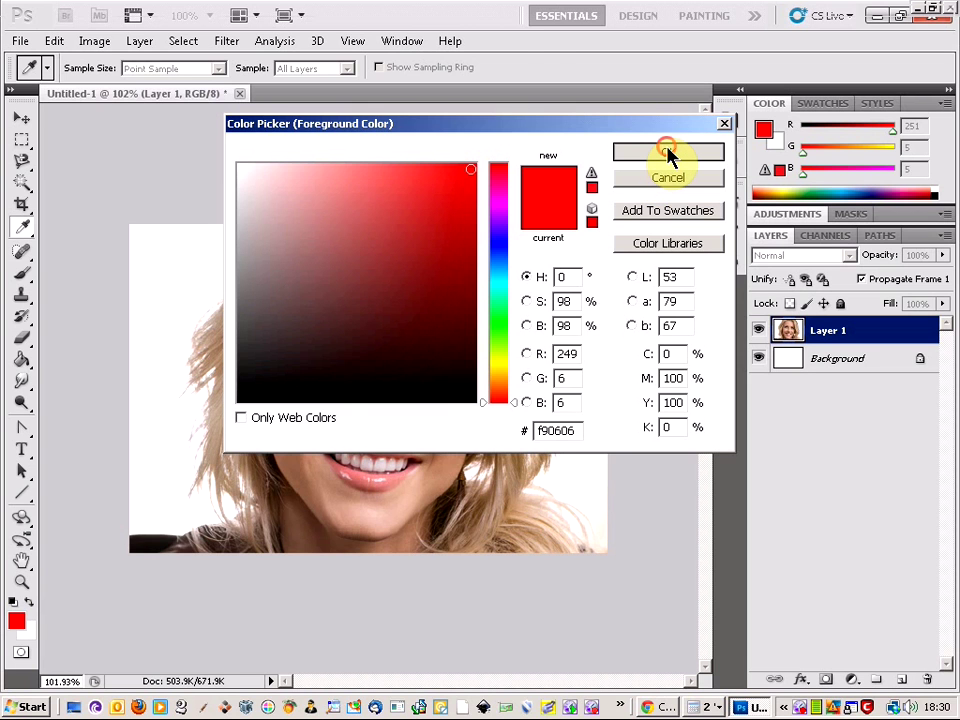
key("b")
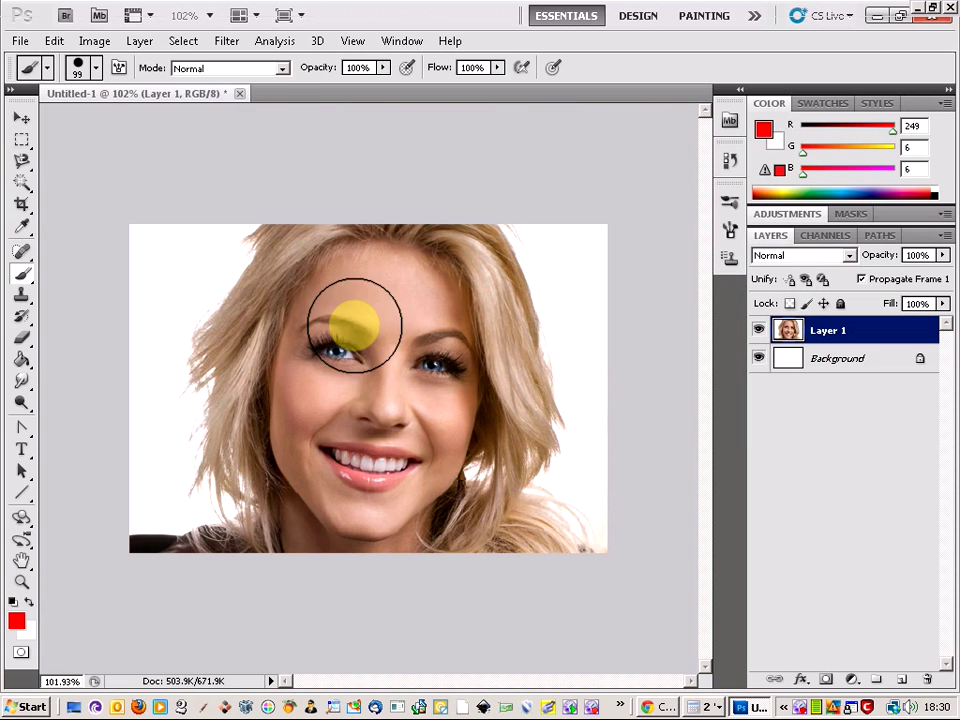
- Apply the Halftone Pattern filter to the portrait layer with size 2, contrast 47 and the Dot pattern type
left_click(227, 41)
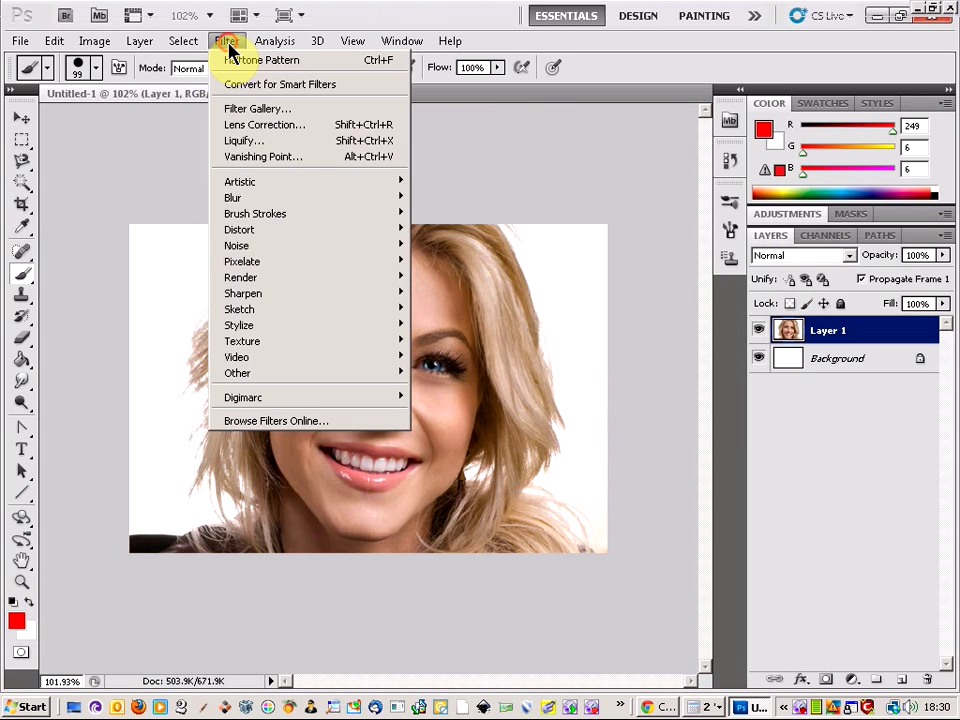
mouse_move(265, 313)
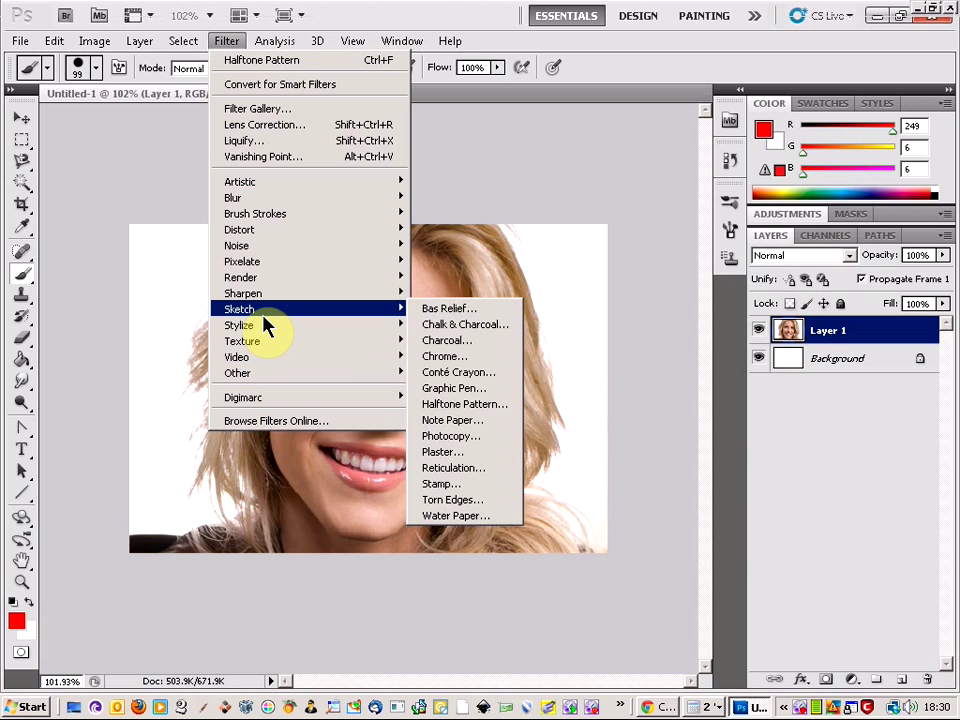
left_click(455, 405)
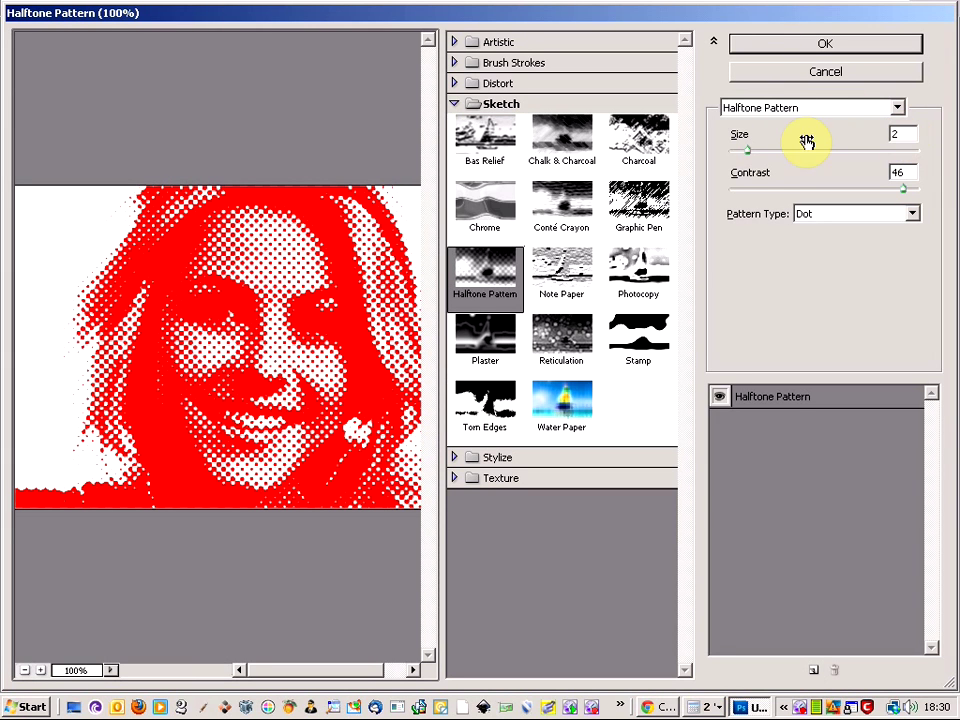
mouse_move(749, 150)
left_mouse_down()
mouse_move(800, 157)
mouse_move(752, 158)
left_mouse_up()
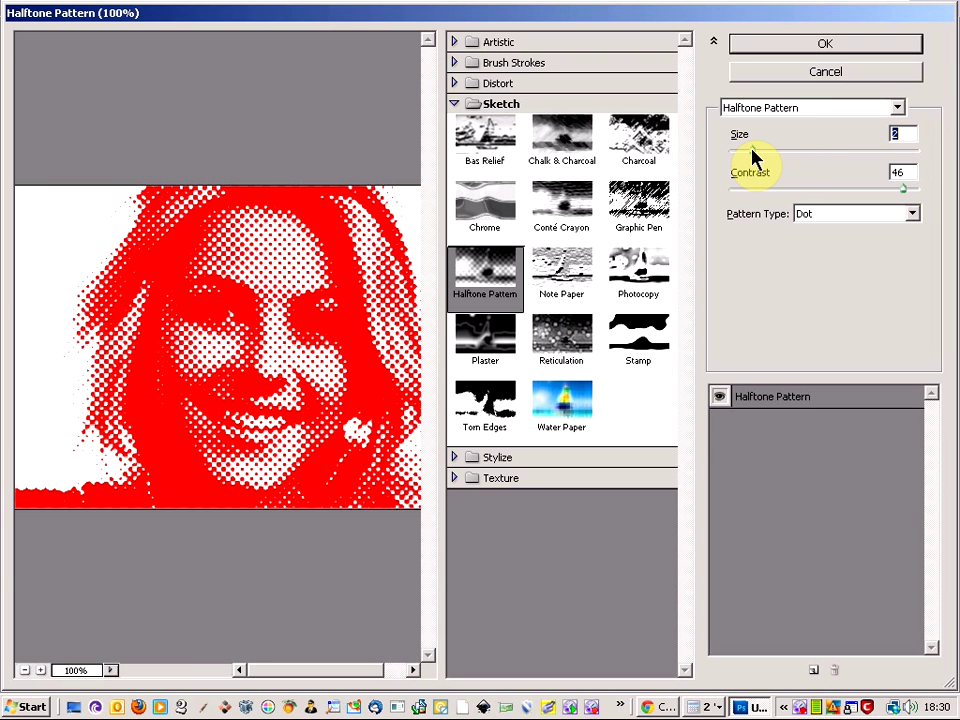
double_click(897, 136)
mouse_move(903, 198)
left_mouse_down()
mouse_move(893, 200)
mouse_move(924, 187)
mouse_move(899, 187)
mouse_move(909, 194)
left_mouse_up()
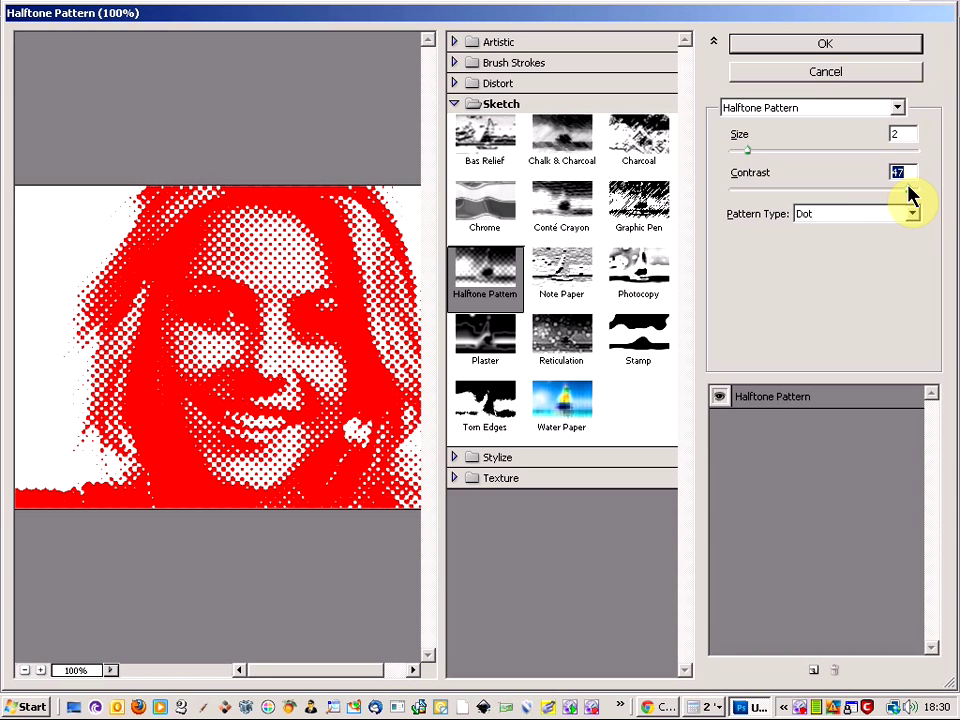
left_click(889, 47)
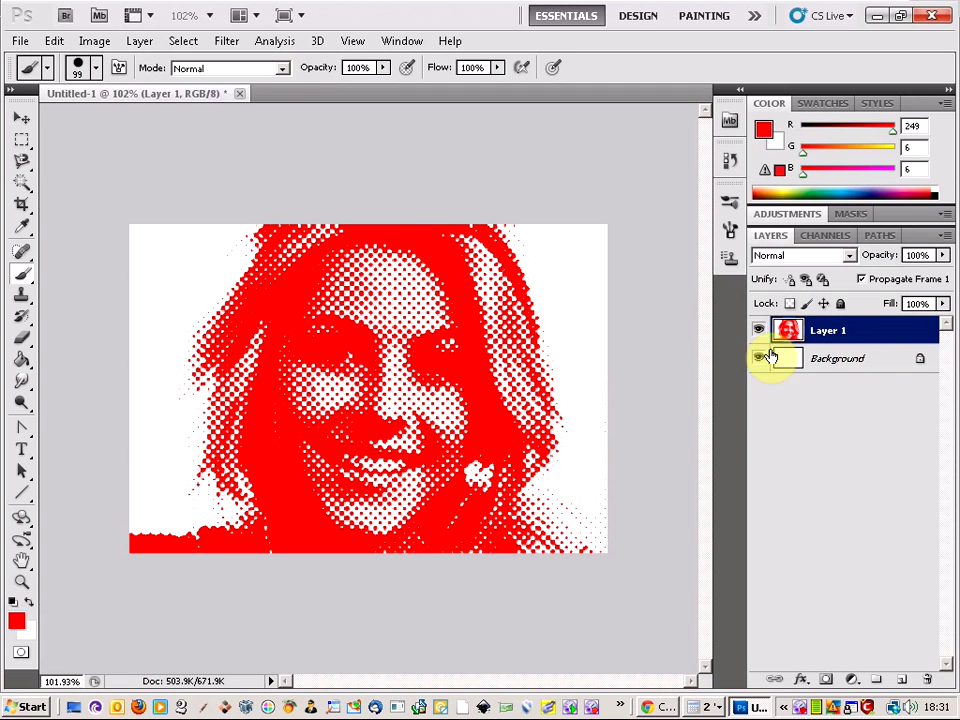
- Check the portrait document's pixel width and height in the Image Size settings
left_click(94, 41)
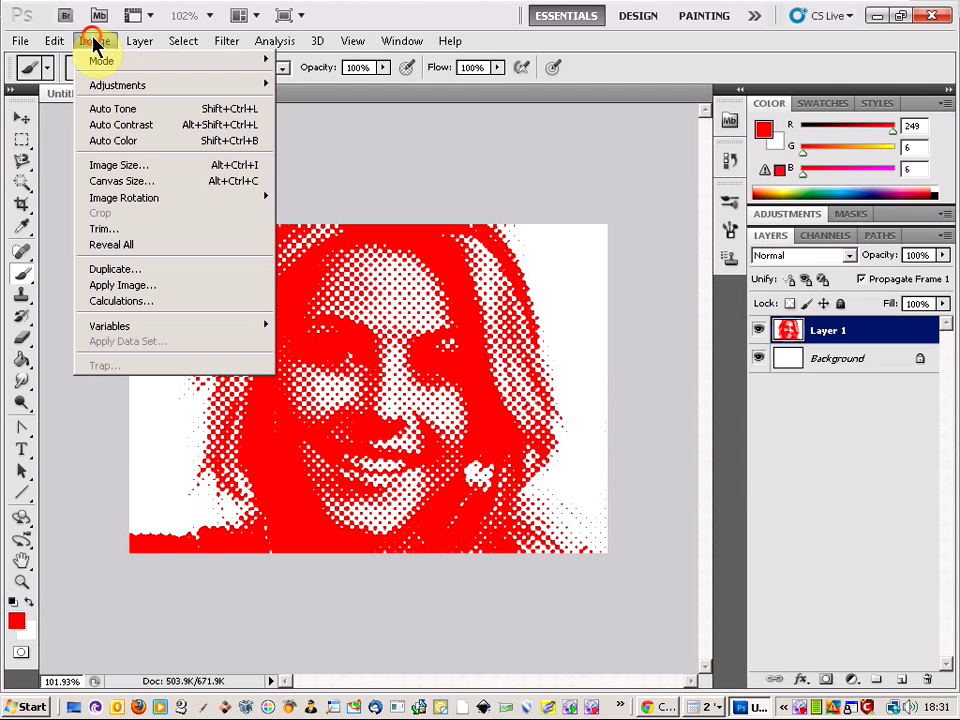
left_click(139, 164)
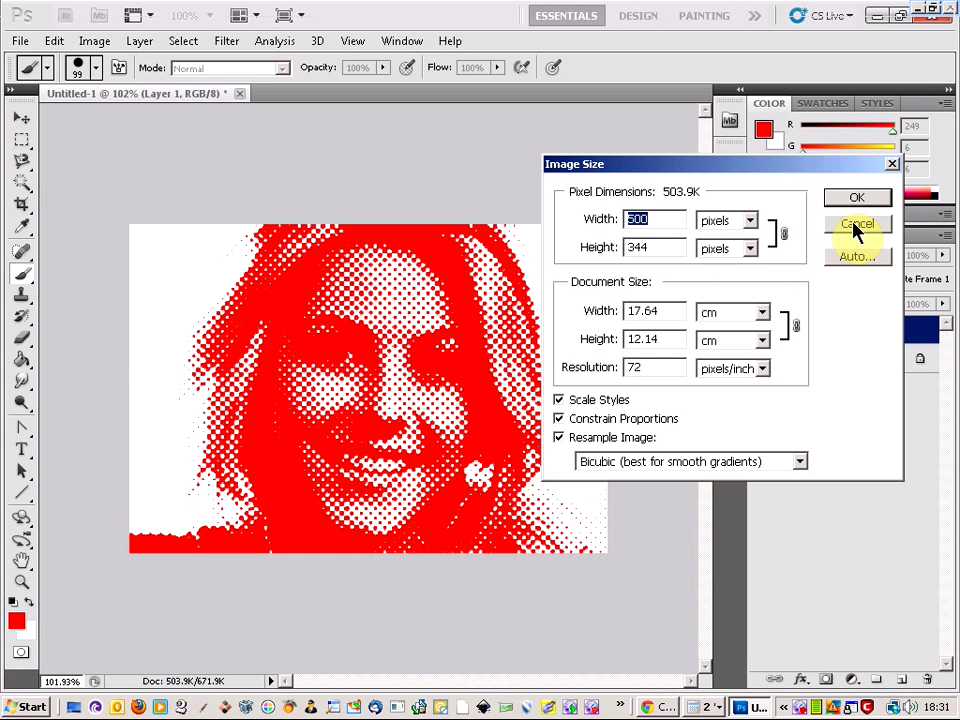
double_click(666, 244)
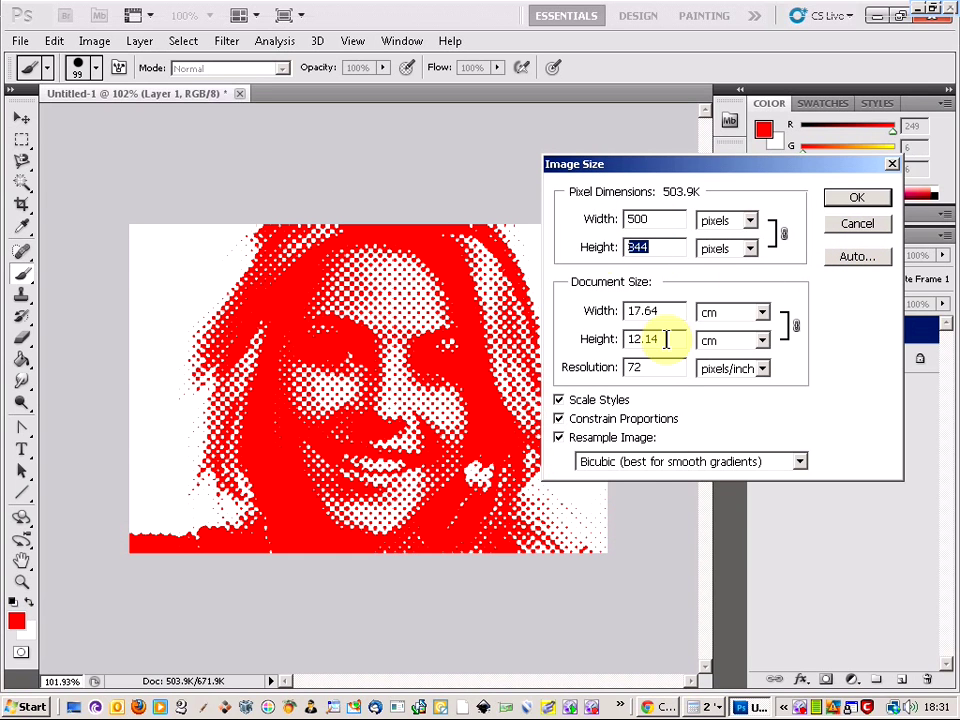
- Calculate 344*2 in Calculator to double the image height, and leave Image Size without changing anything
left_click(705, 706)
left_click(712, 683)
left_click(630, 279)
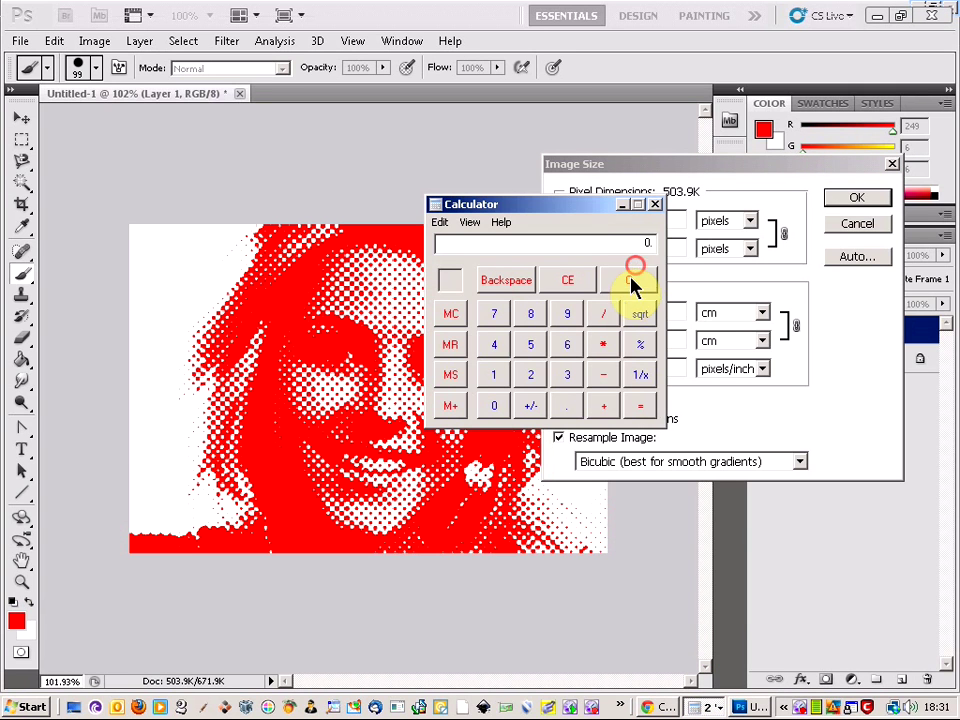
left_click_drag(580, 212, 726, 409)
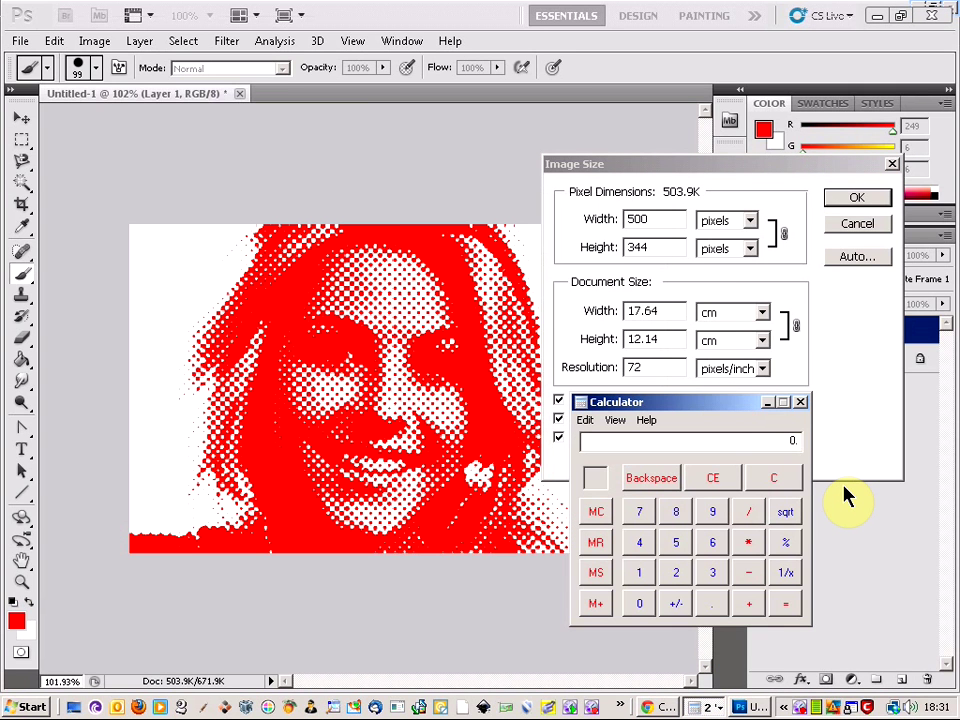
type("344*2=")
left_click(708, 407)
left_click_drag(722, 422, 722, 508)
left_click(853, 223)
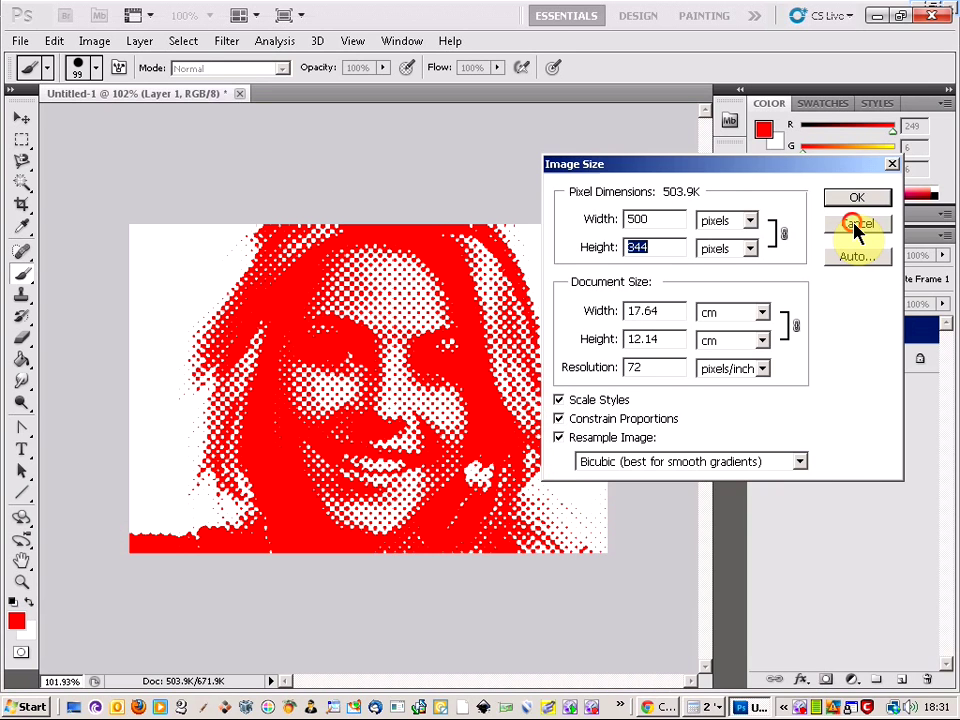
left_click(846, 225)
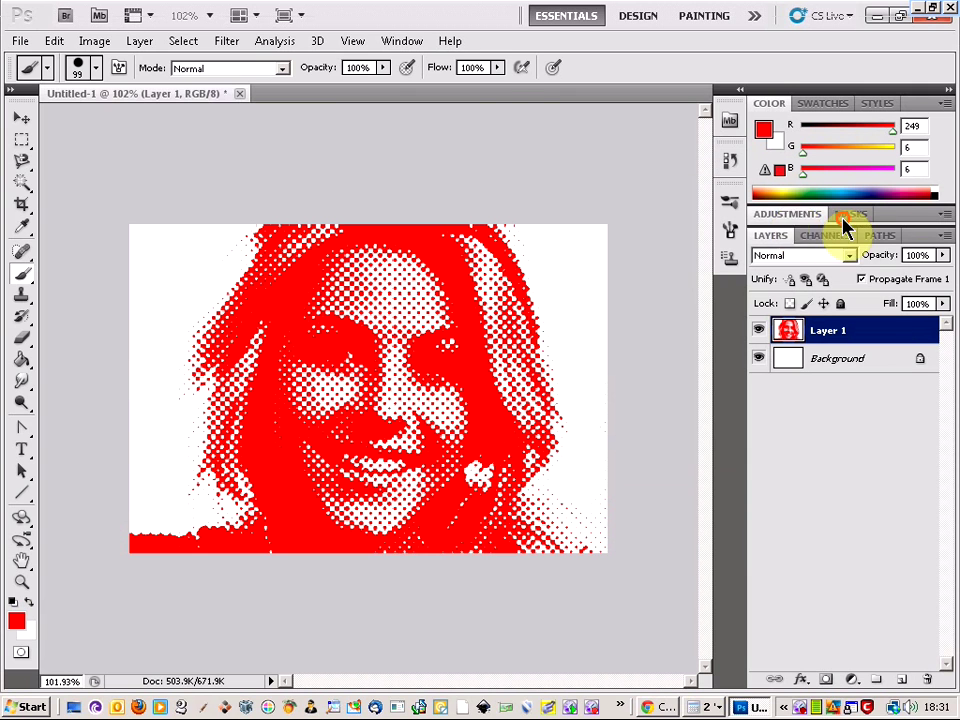
- Create a new blank document 1000 pixels wide and 688 pixels high
left_click(20, 41)
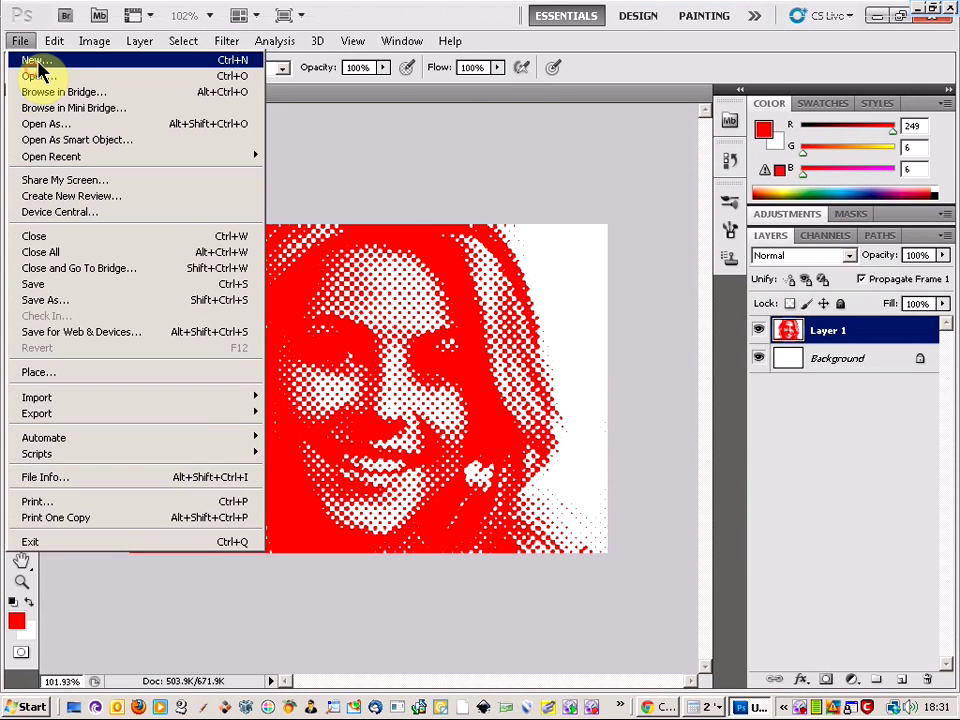
left_click(32, 62)
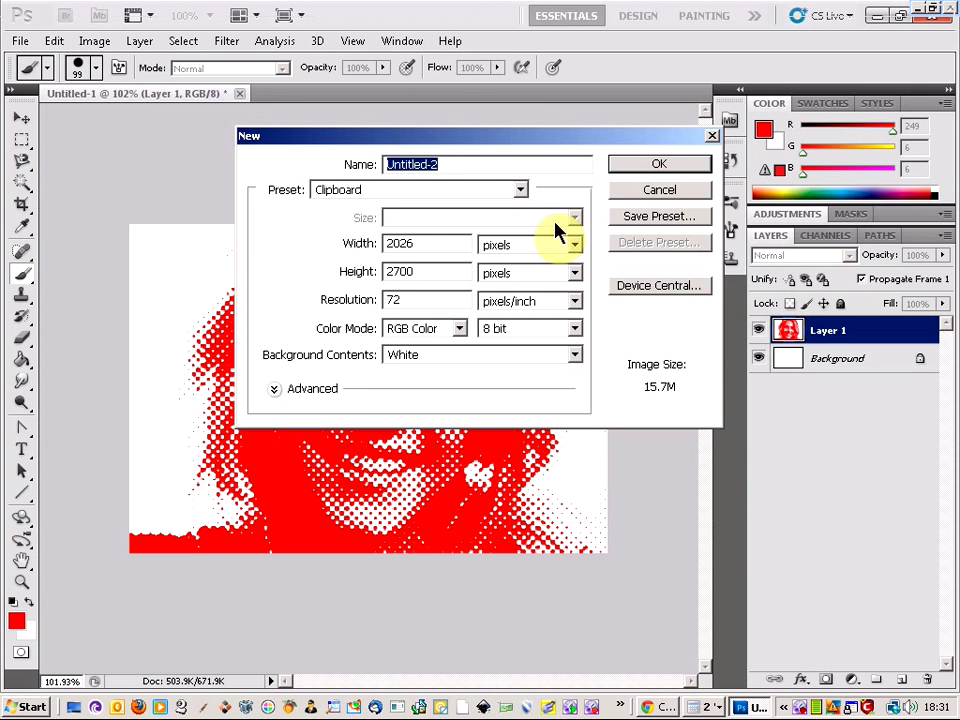
double_click(445, 247)
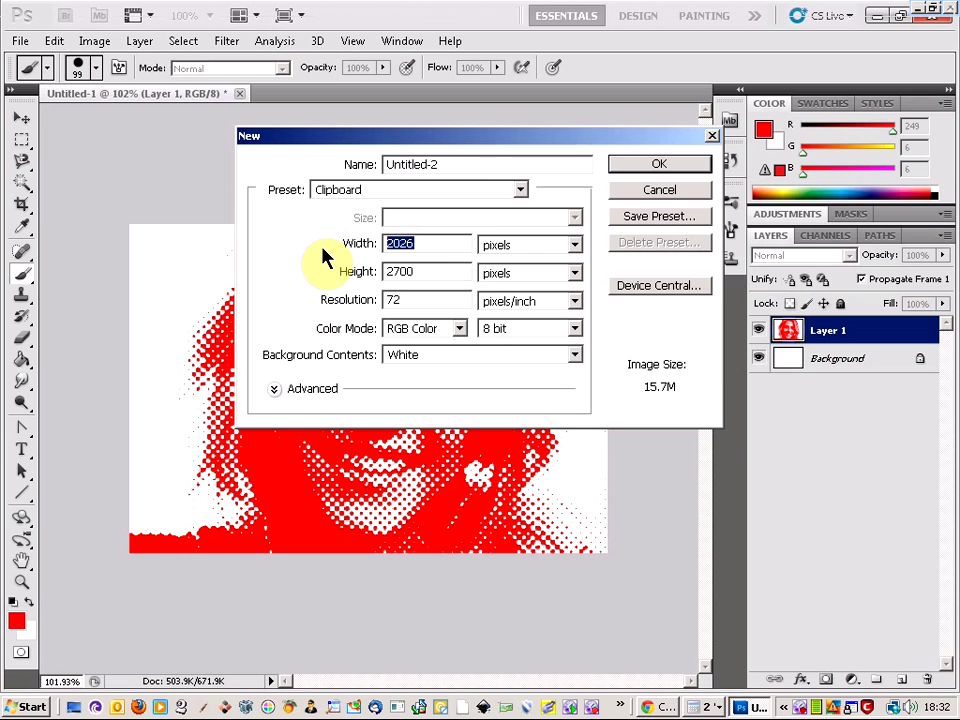
type("1000")
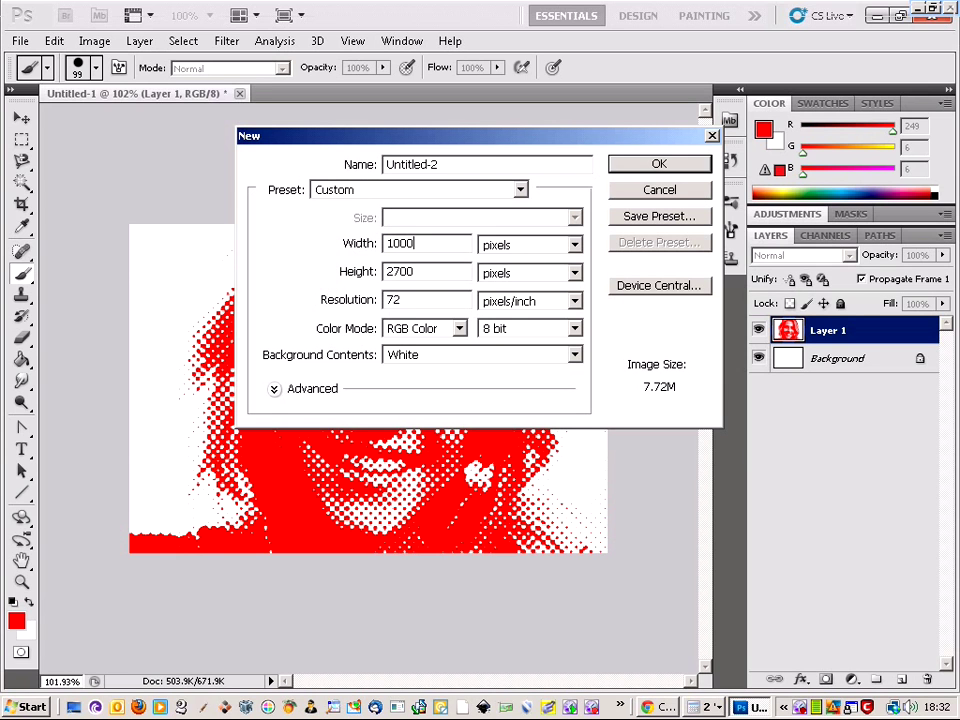
double_click(424, 275)
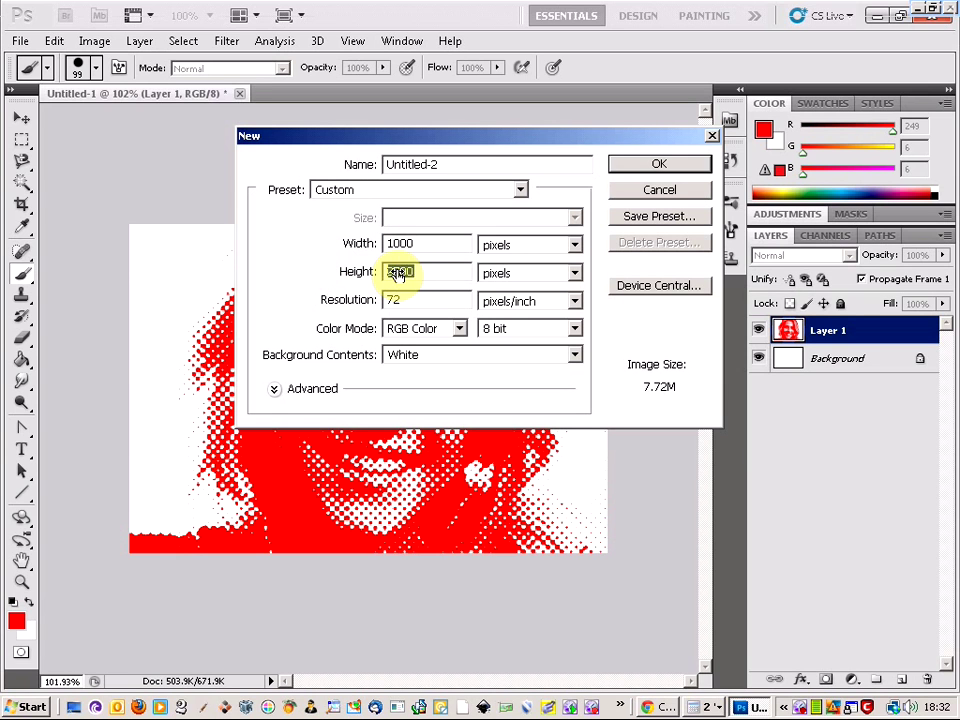
type("688")
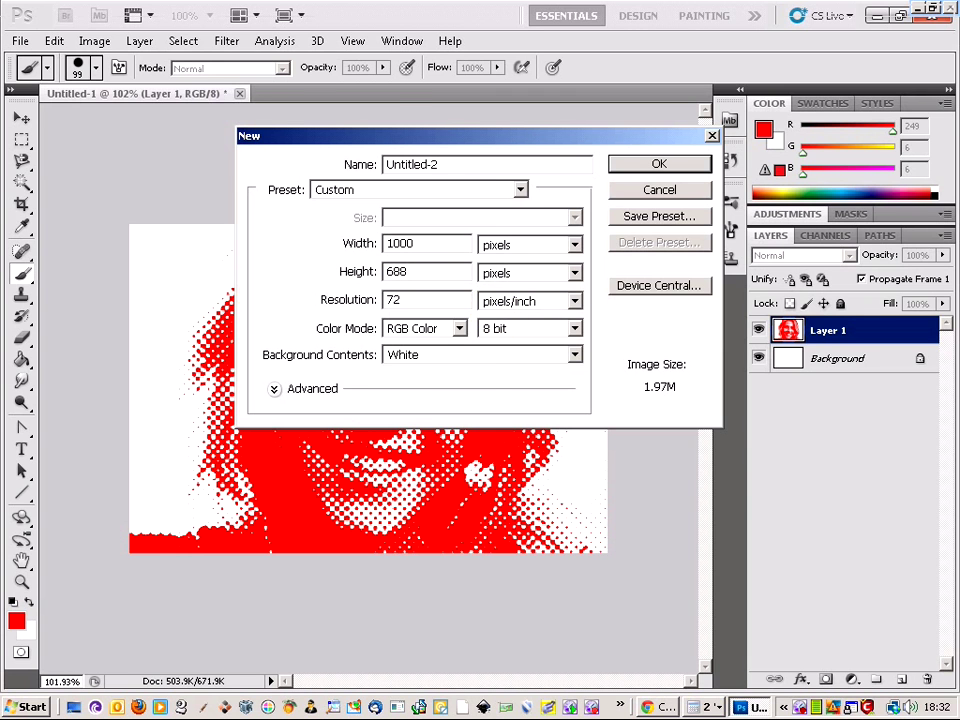
key("Return")
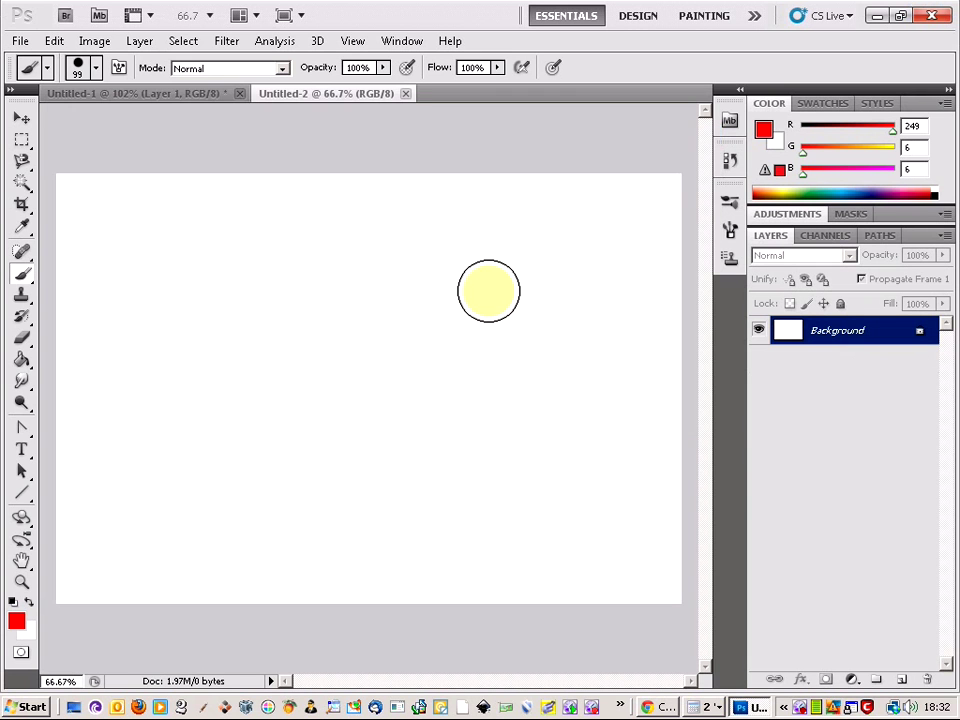
- Add a Hue/Saturation adjustment layer above the halftone portrait in Untitled-1 and lower its hue slightly
left_click(157, 100)
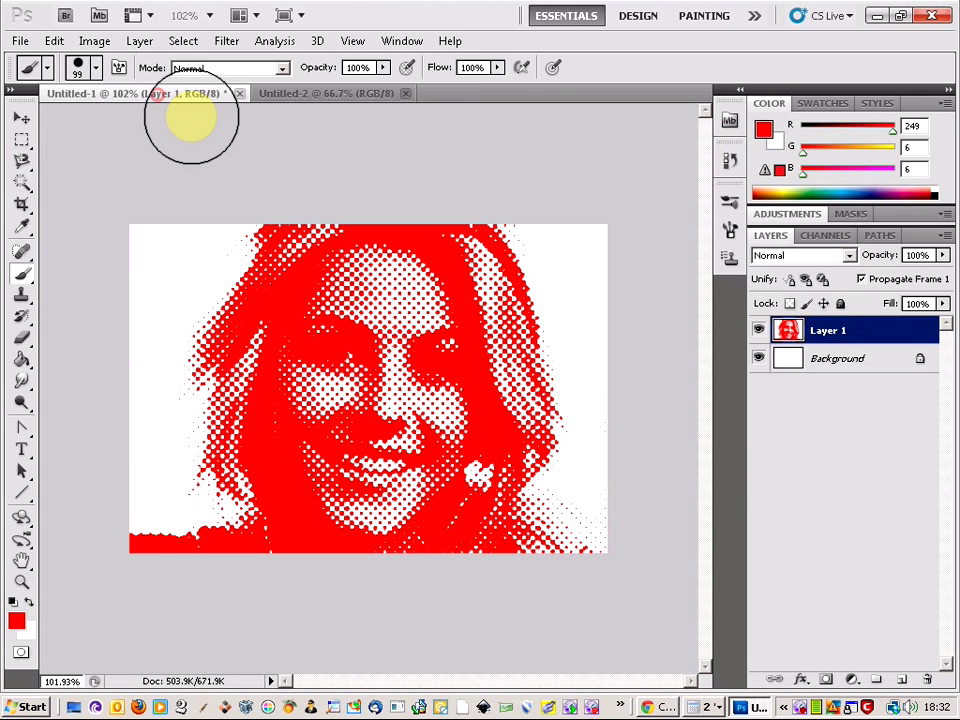
left_click(335, 100)
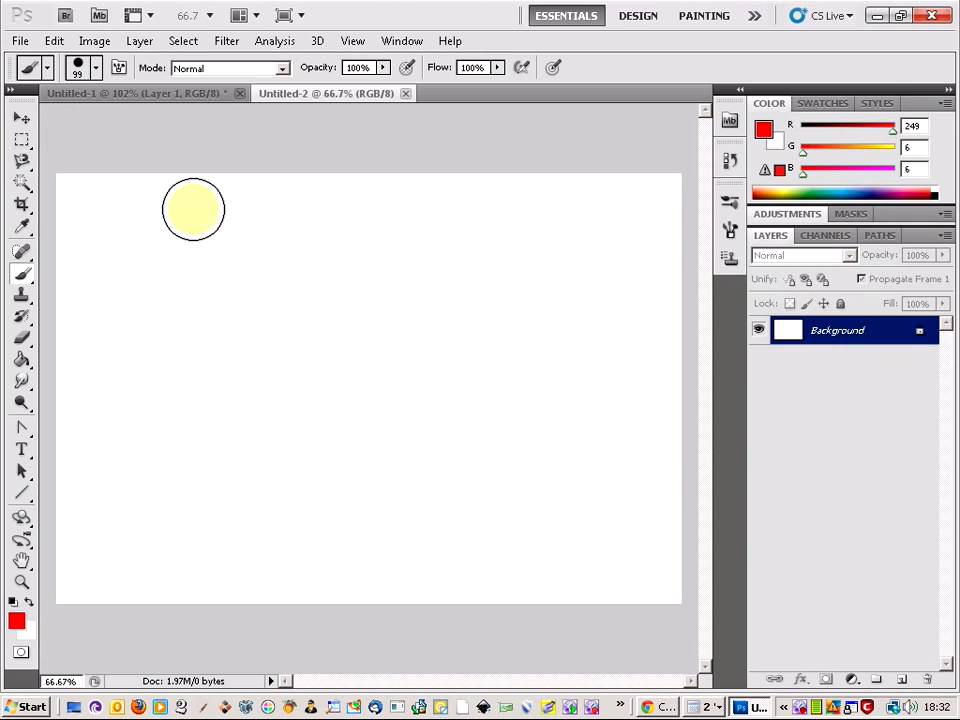
left_click(140, 100)
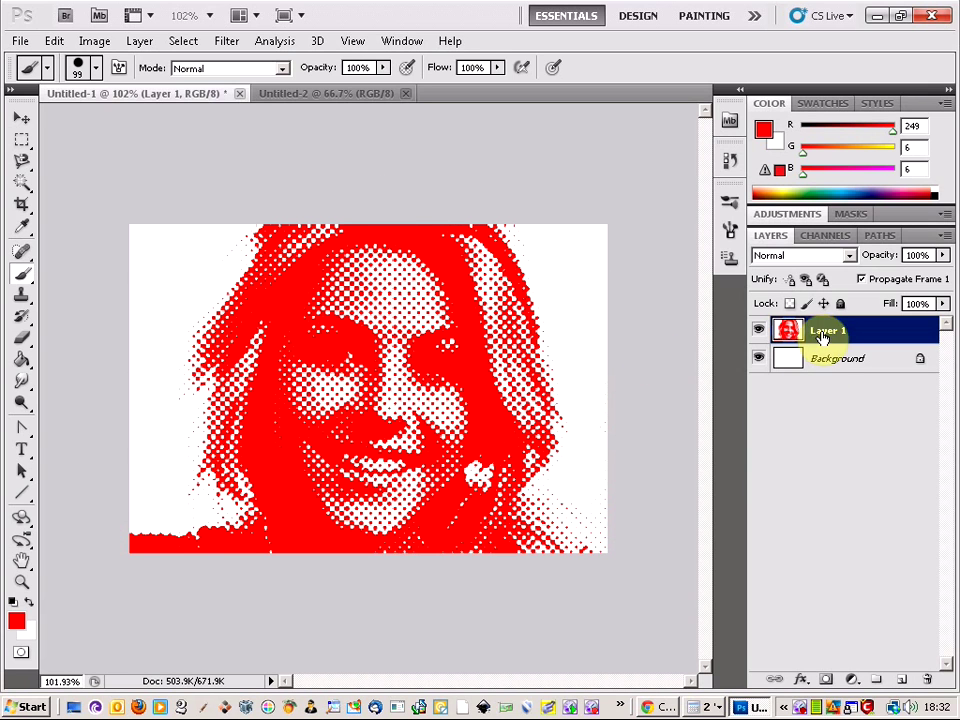
left_click(855, 683)
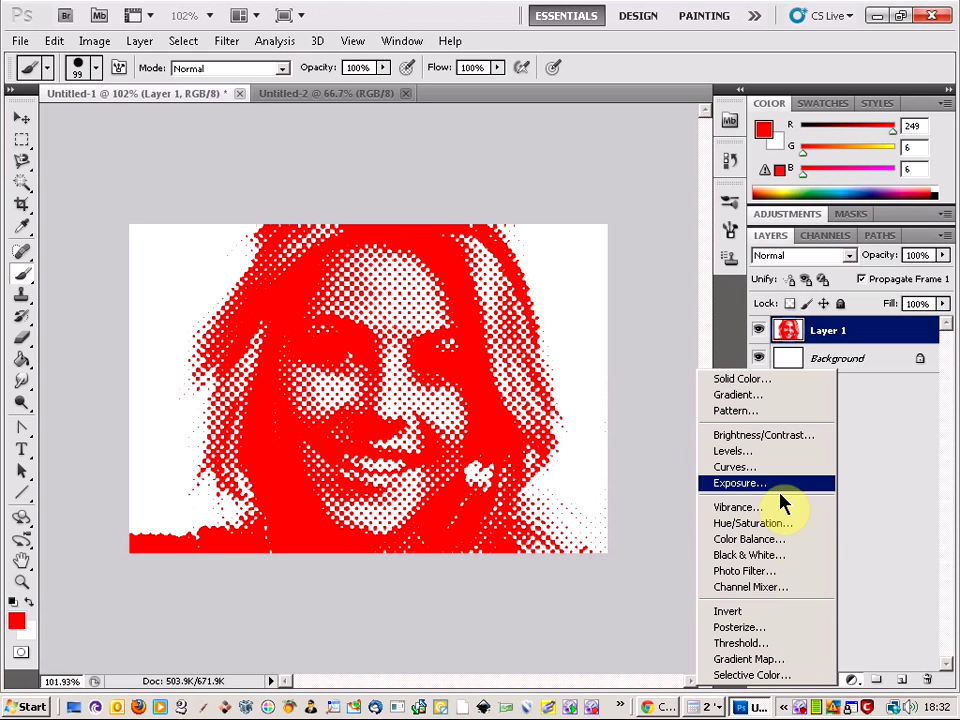
left_click(779, 526)
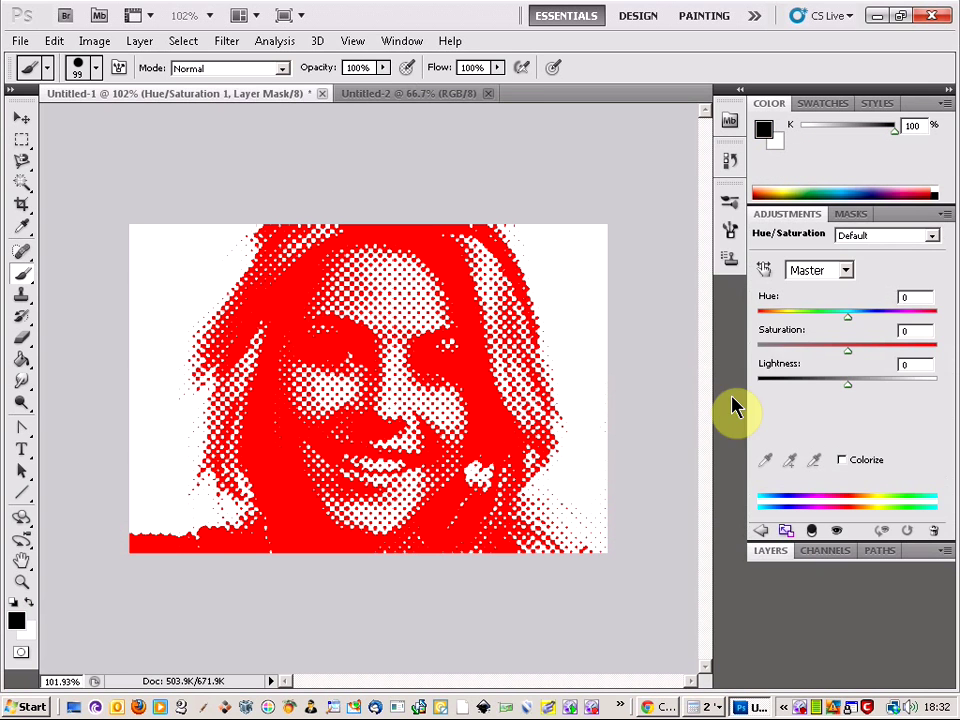
mouse_move(849, 322)
left_mouse_down()
mouse_move(757, 321)
mouse_move(913, 320)
mouse_move(842, 321)
left_mouse_up()
- Merge all visible layers of the portrait document into the background
left_click(770, 552)
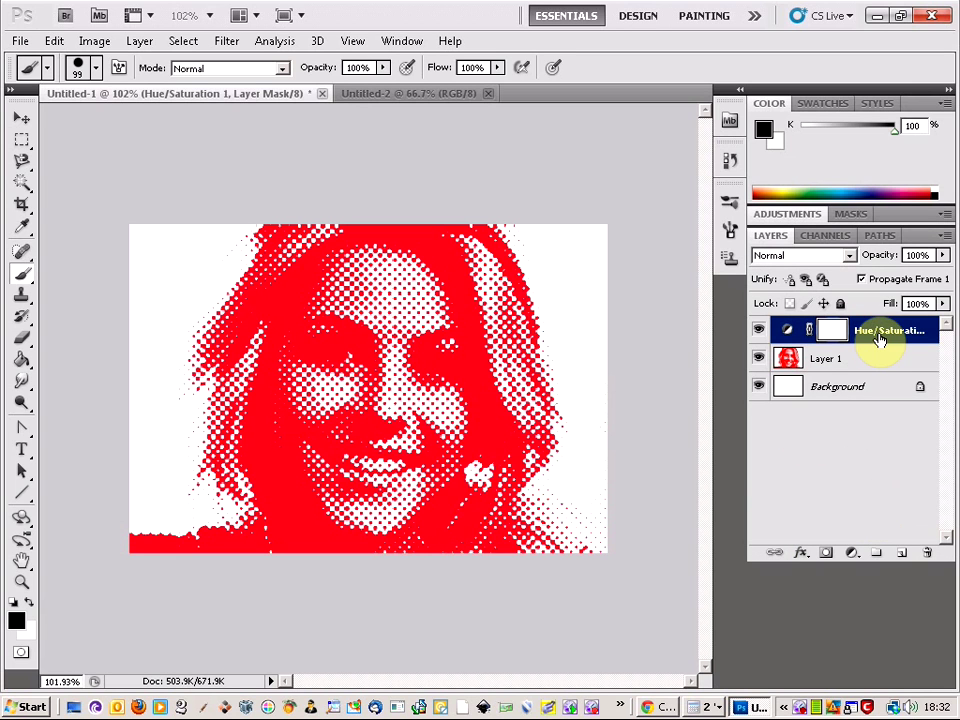
right_click(873, 388)
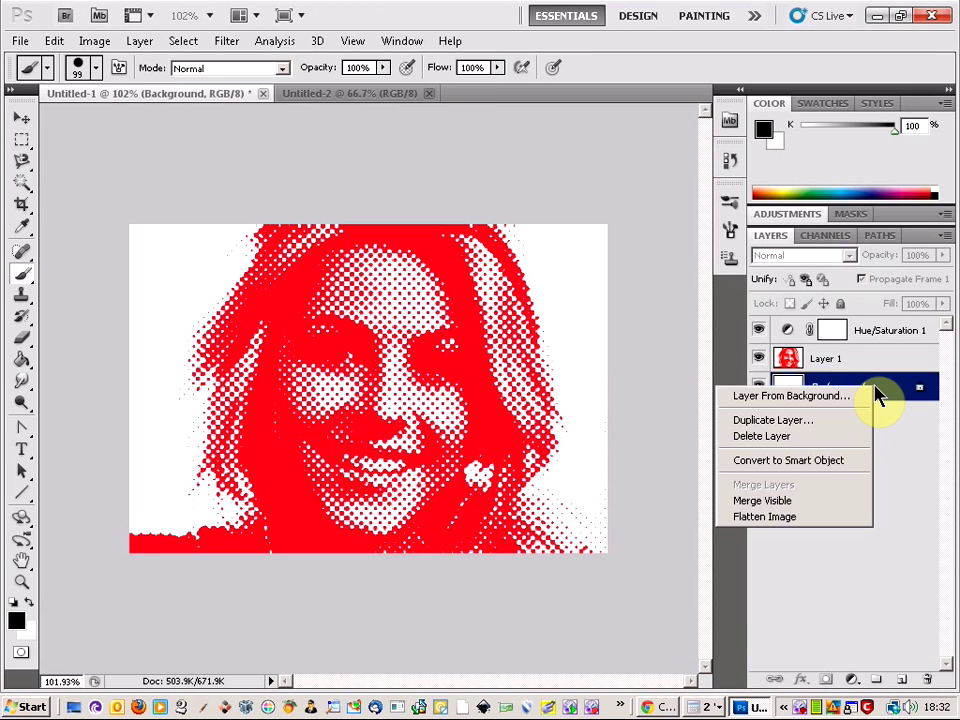
left_click(857, 508)
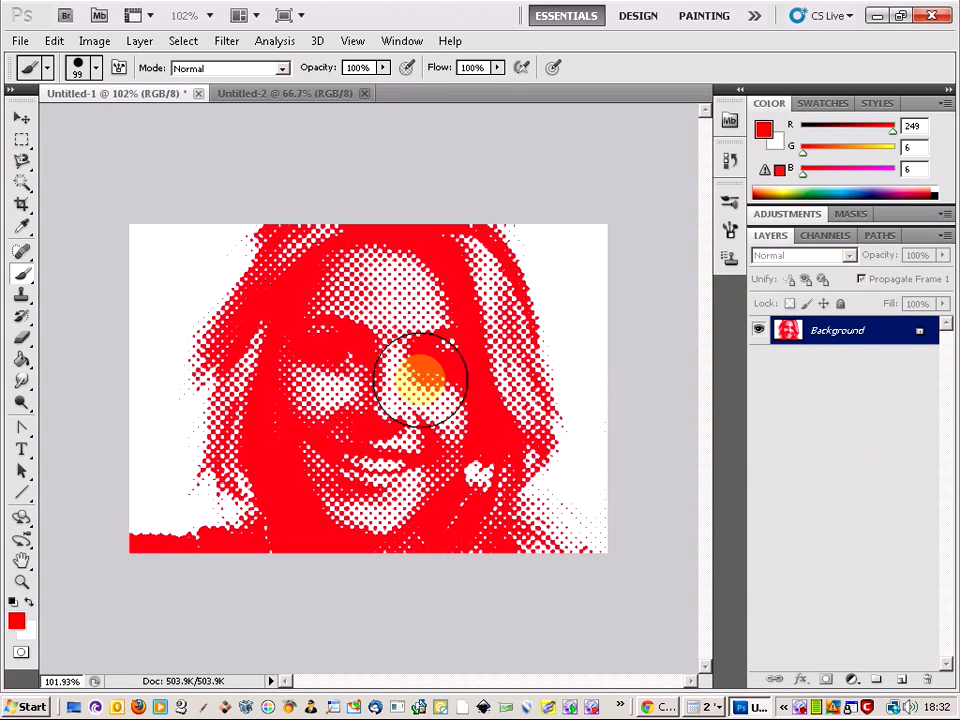
- Copy the entire merged portrait into Untitled-2 and move it to the lower-left corner of the canvas
left_click(22, 141)
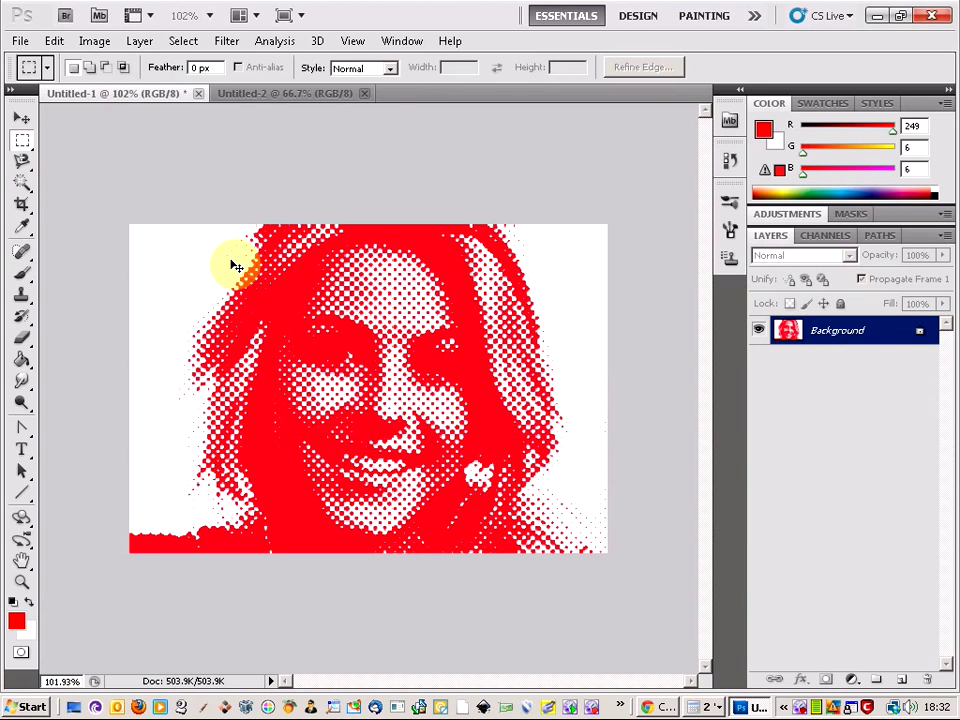
key("ctrl+a")
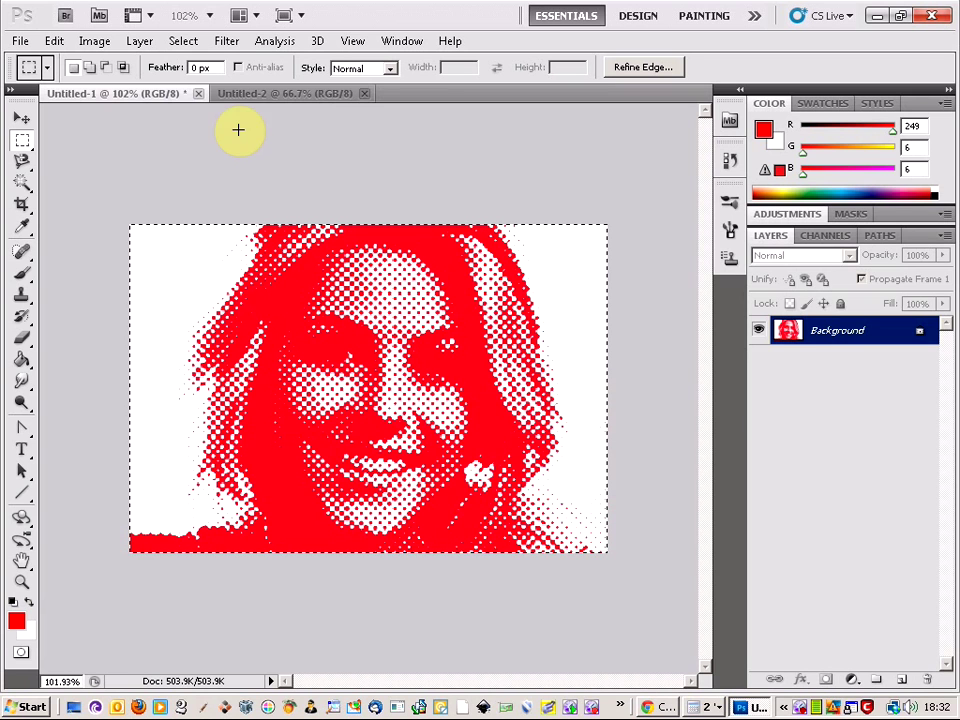
left_click(266, 93)
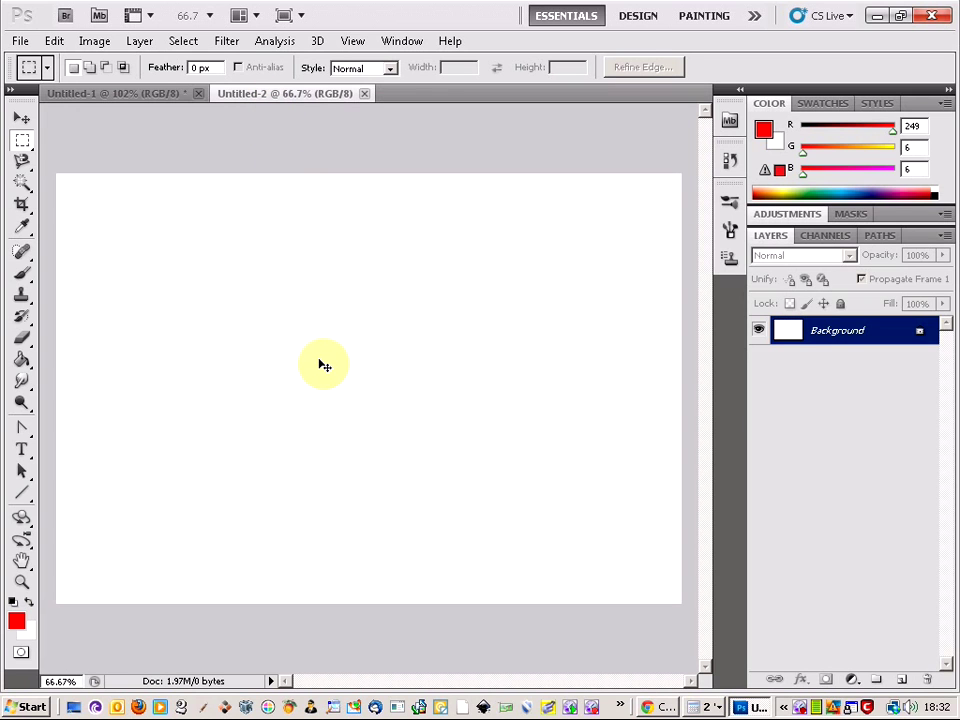
key("ctrl+v")
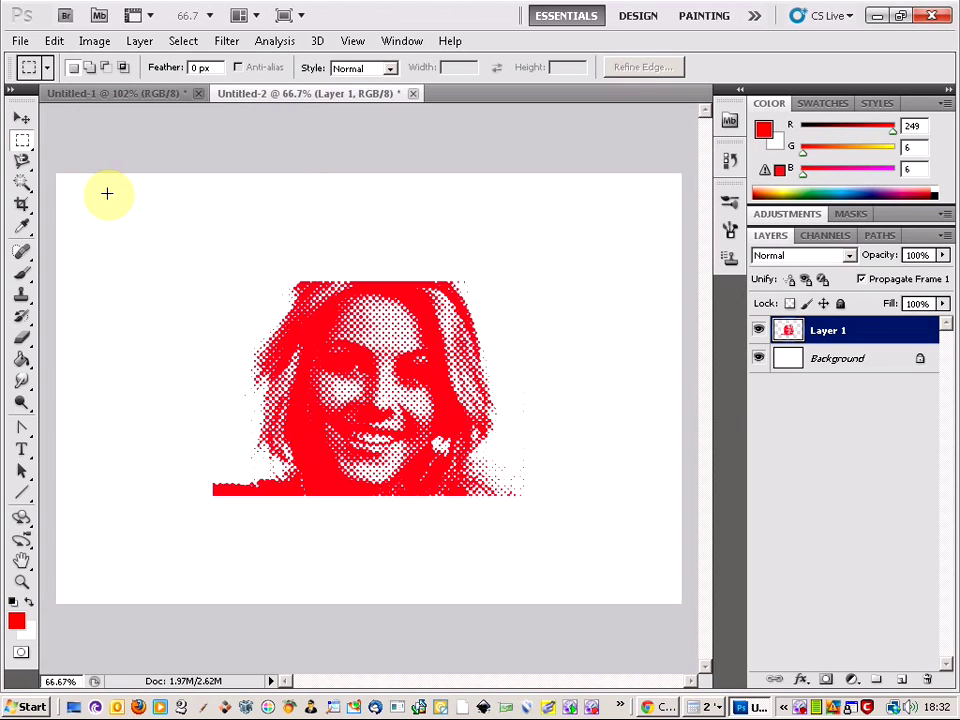
left_click(24, 118)
left_click_drag(432, 330, 279, 436)
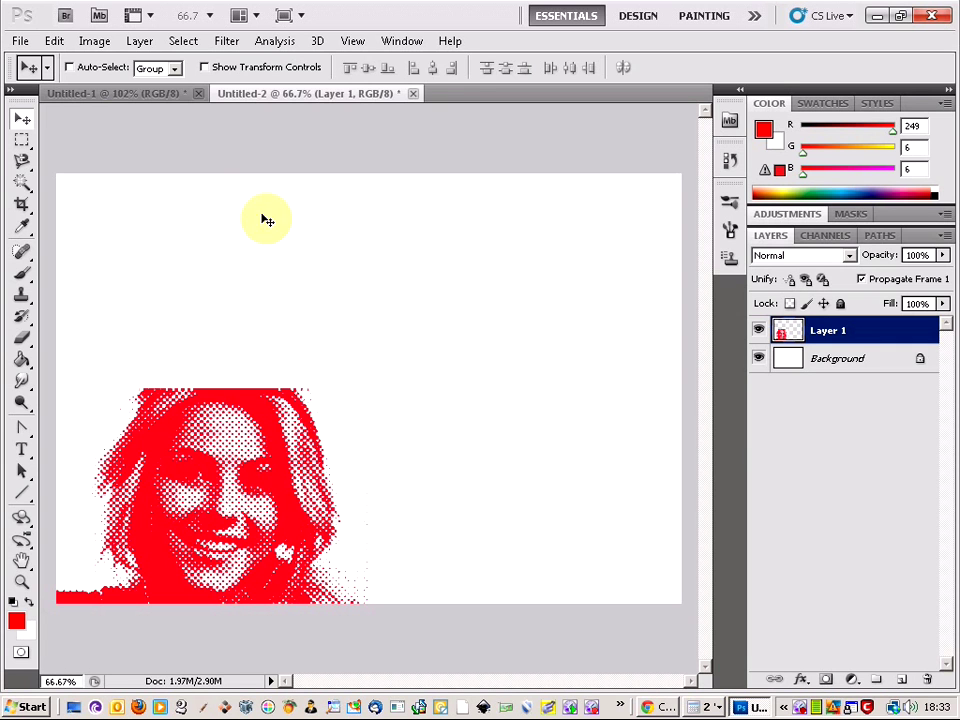
- Step back through the history of Untitled-1 to before its layers were merged, restoring the separate Hue/Saturation layer
left_click(152, 96)
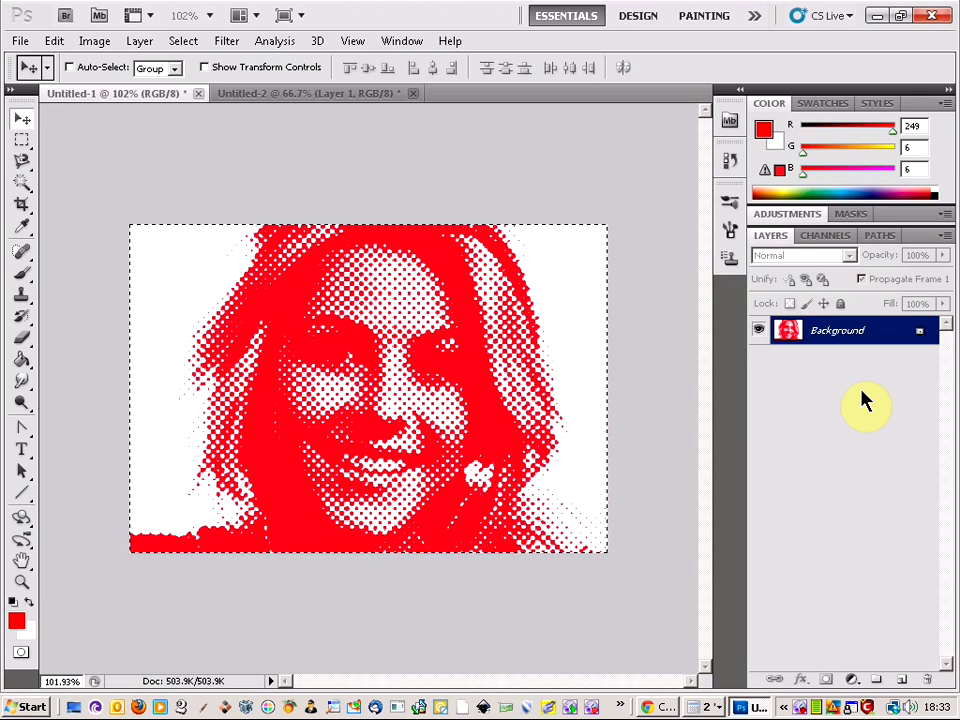
left_click(56, 41)
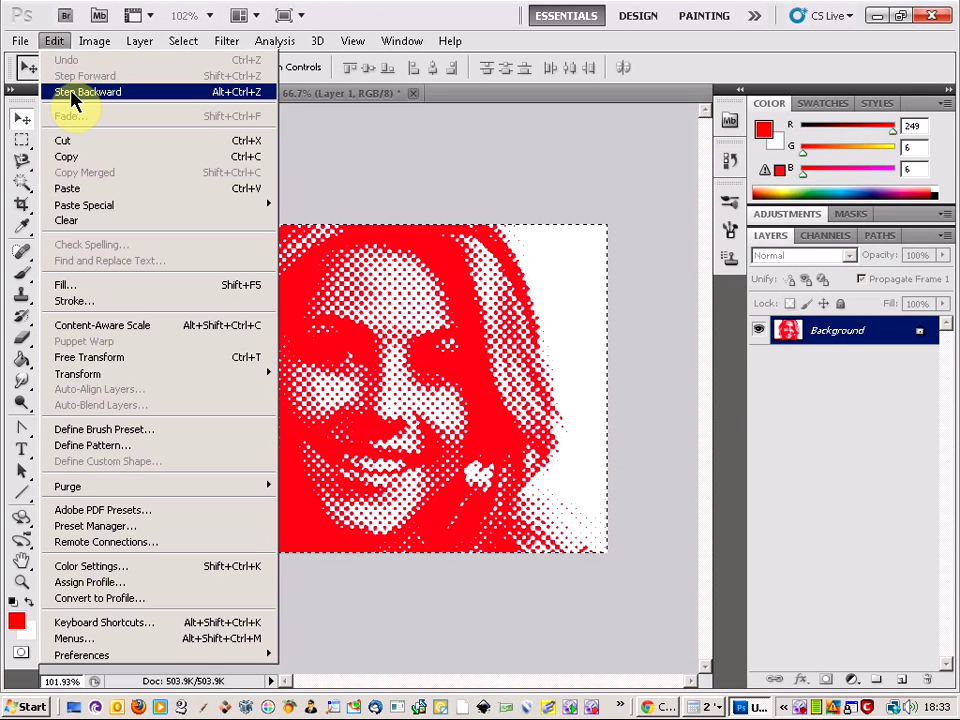
left_click(92, 92)
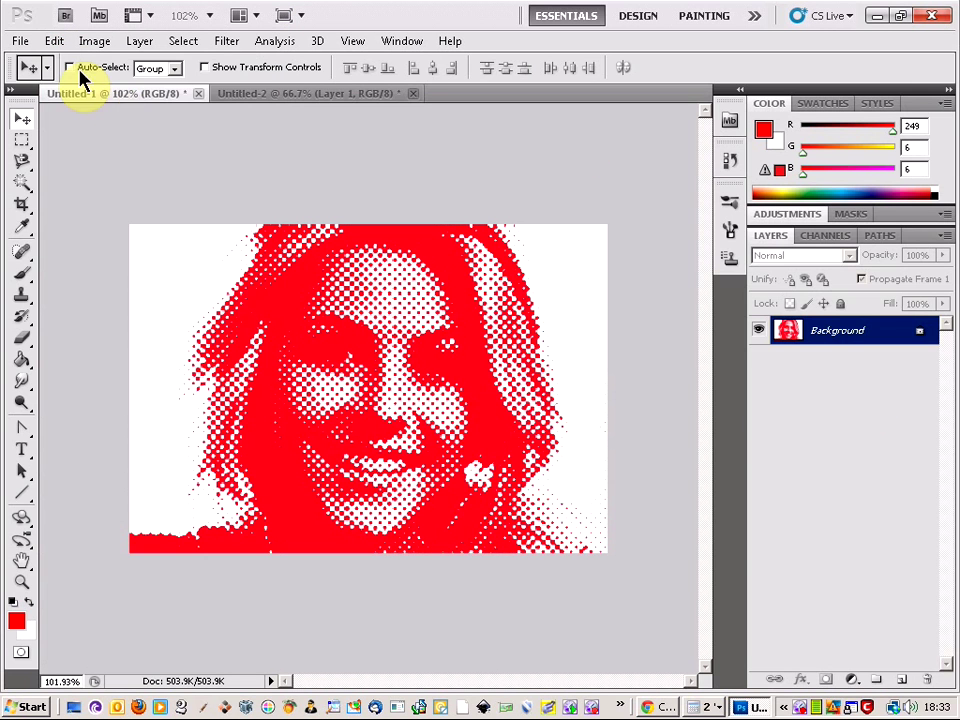
left_click(55, 41)
left_click(72, 77)
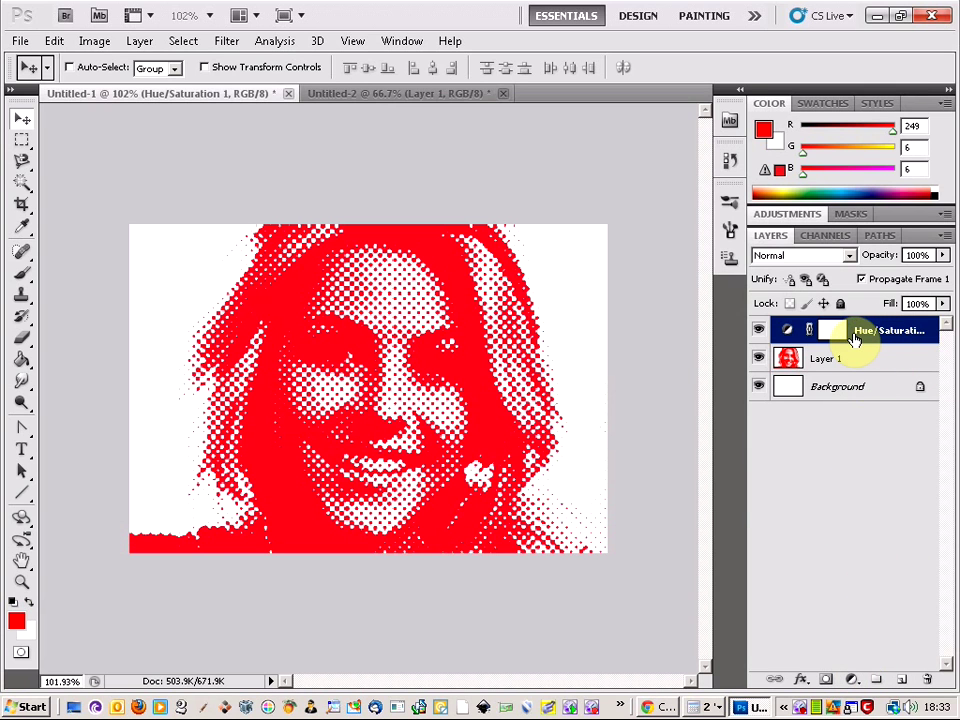
- Set the hue of the Hue/Saturation adjustment layer to -162 to turn the portrait blue
double_click(883, 333)
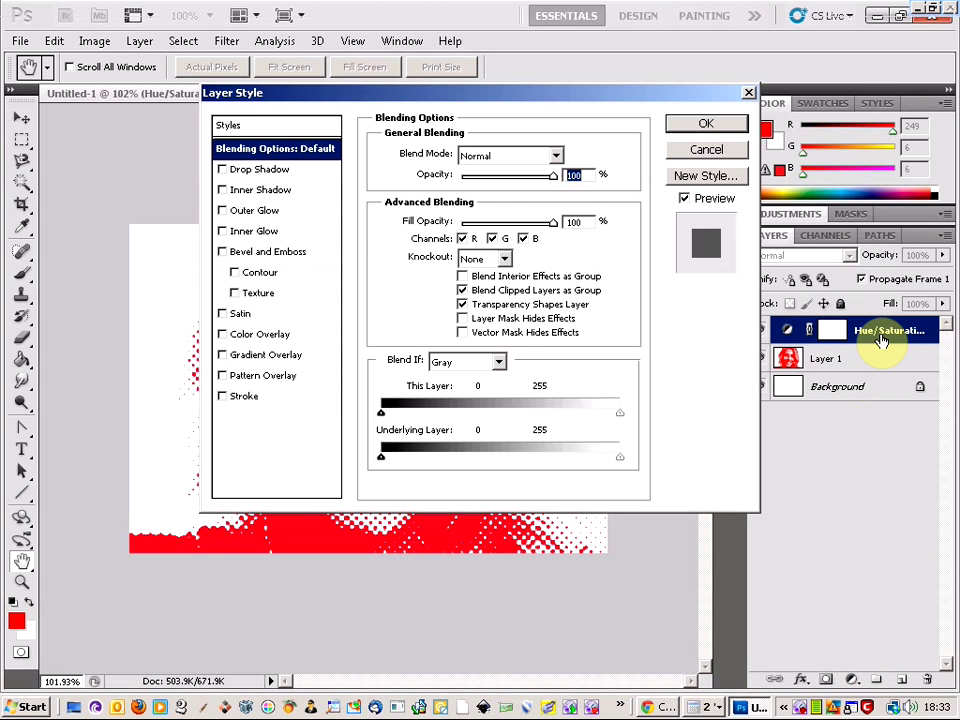
left_click(706, 152)
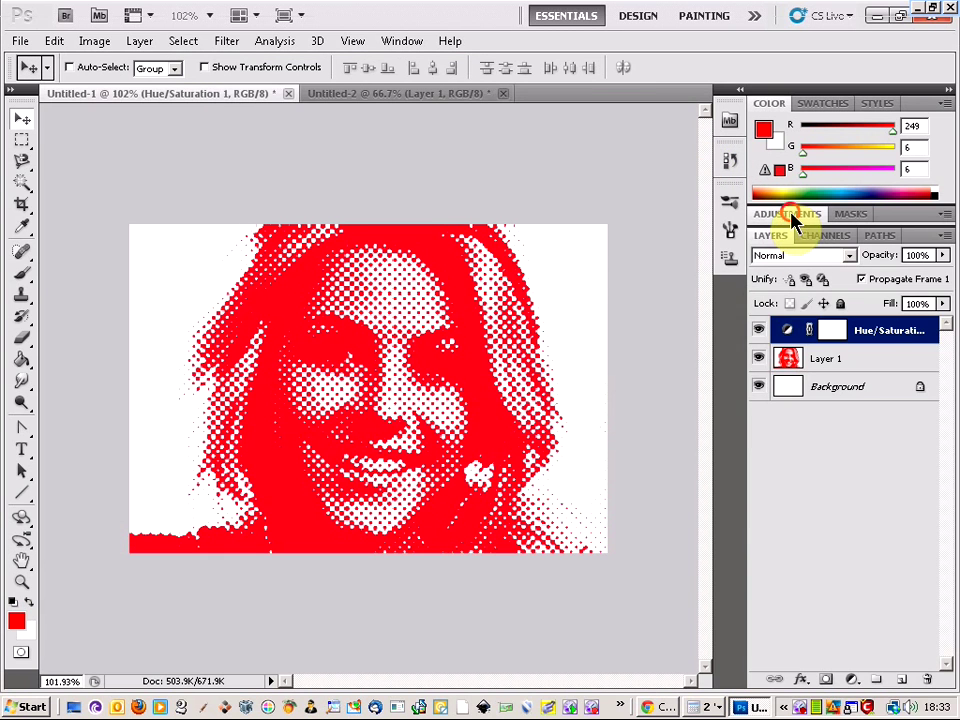
left_click(792, 213)
left_click_drag(840, 318, 765, 320)
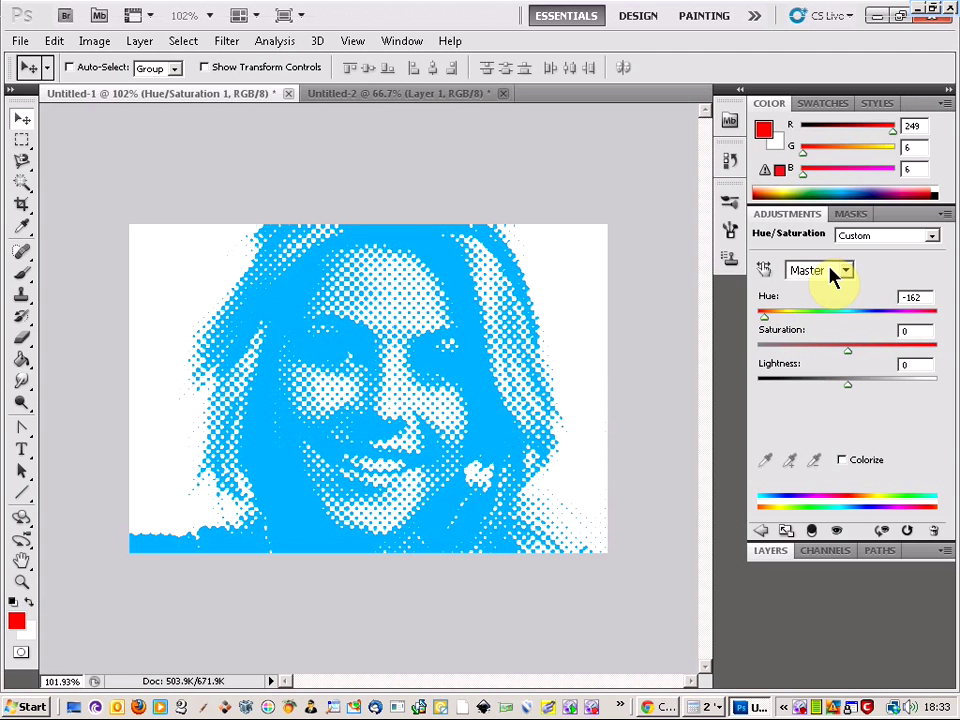
- Merge all visible layers of the blue portrait into the background
left_click(772, 551)
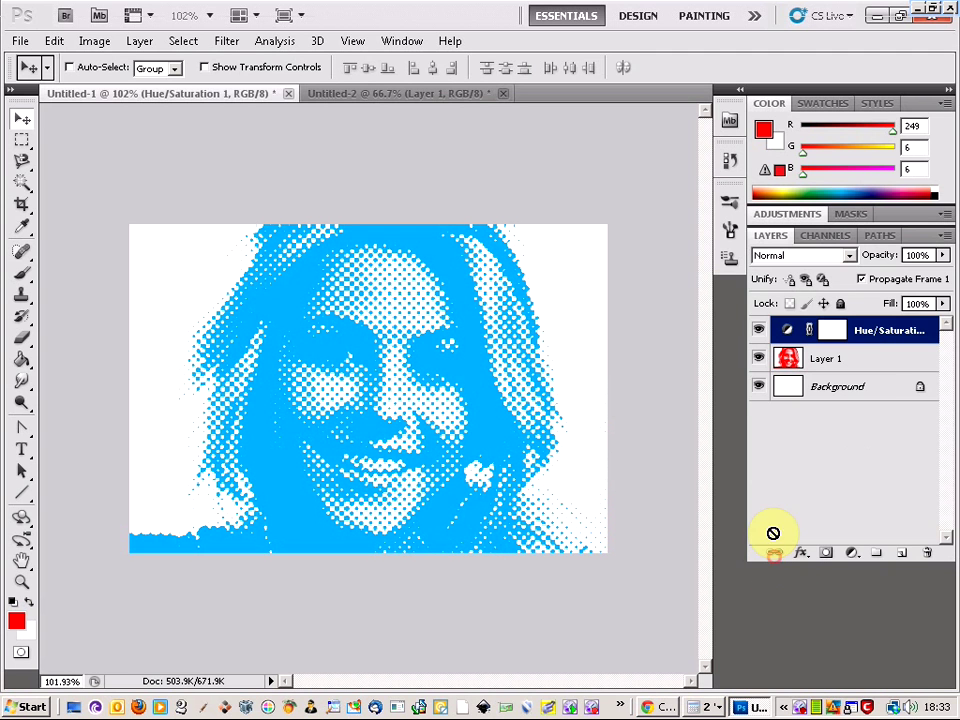
right_click(872, 328)
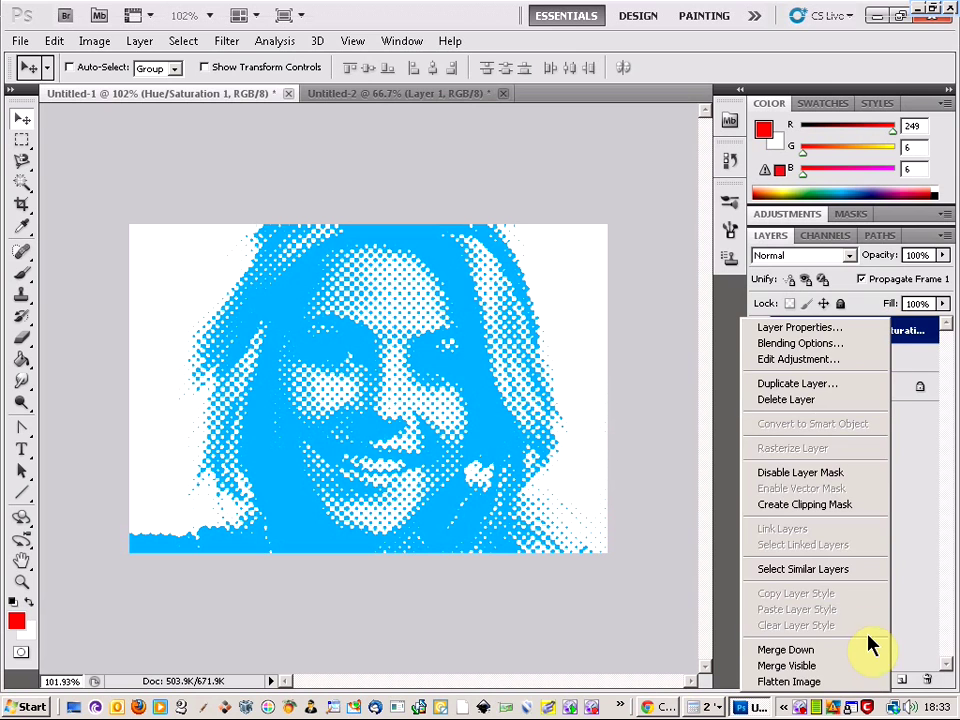
left_click(866, 666)
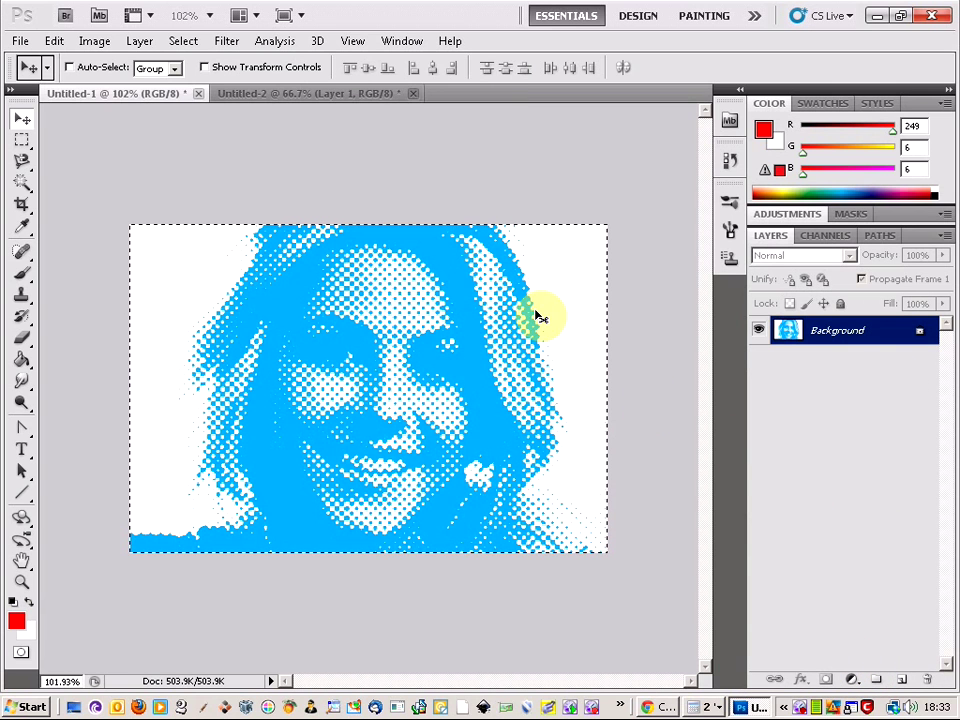
- Copy the entire blue portrait into Untitled-2 and move it to the upper-left corner of the canvas, above the red copy
left_click(287, 94)
left_click_drag(288, 100, 354, 279)
left_click_drag(381, 360, 231, 242)
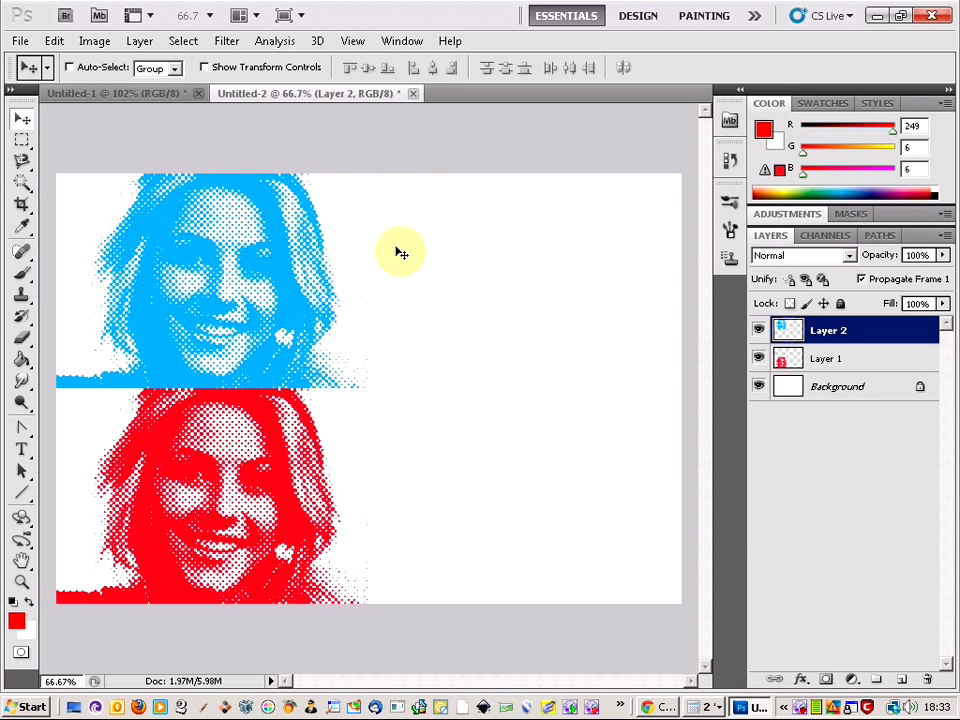
- Undo the layer merge in Untitled-1 and set the Hue/Saturation layer's hue to +43 for an orange-yellow portrait
left_click(130, 96)
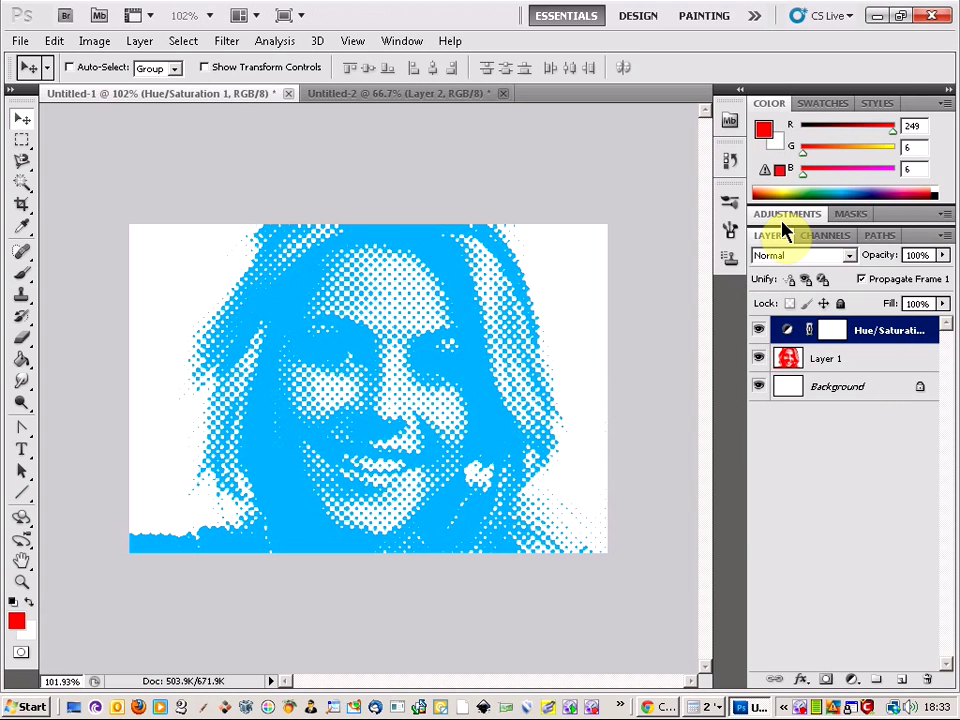
left_click(785, 214)
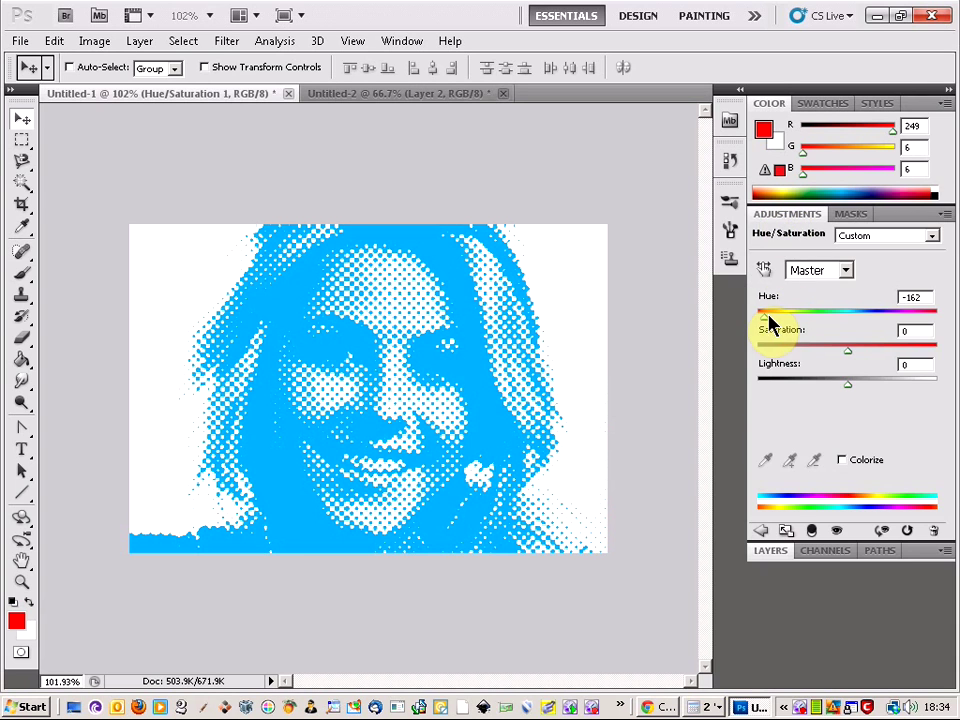
left_click_drag(767, 316, 889, 316)
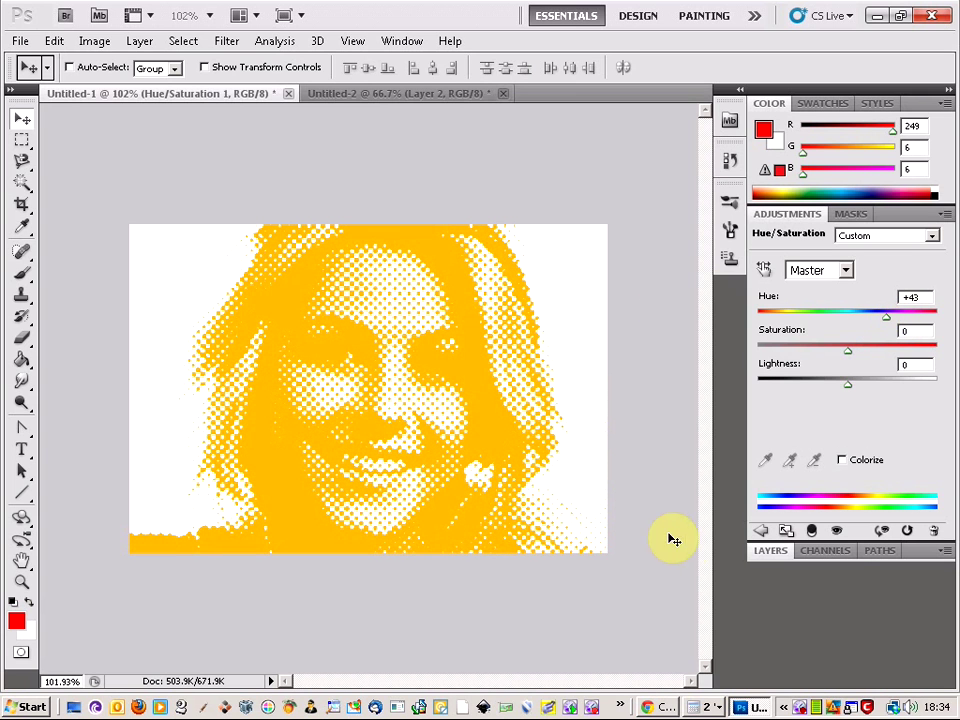
- Merge all visible layers of the orange-yellow portrait into the background
left_click(762, 551)
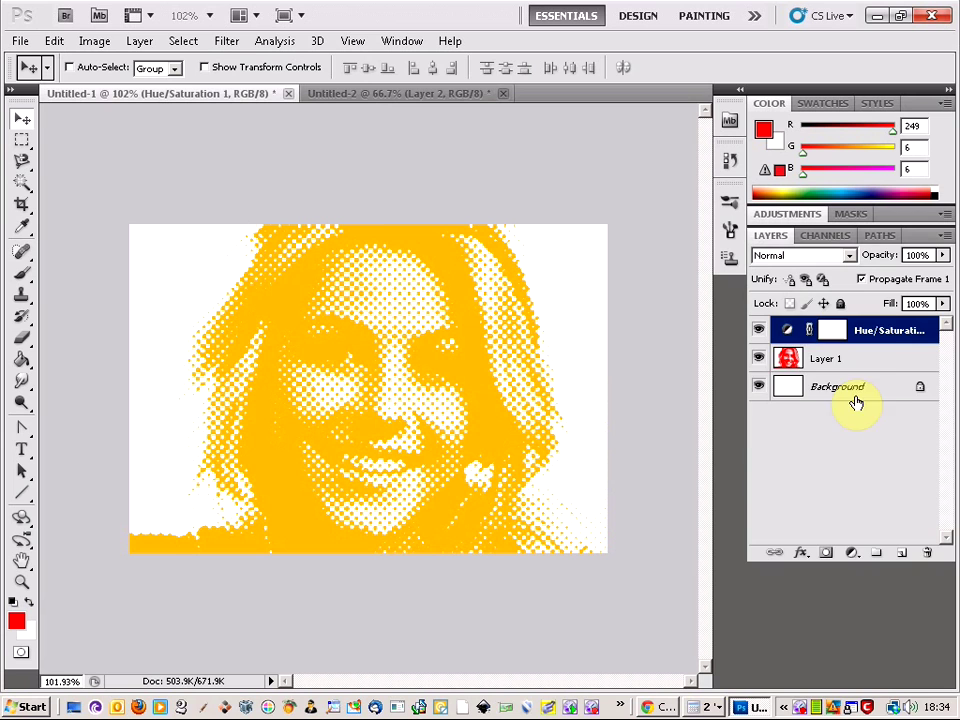
right_click(875, 330)
left_click(830, 666)
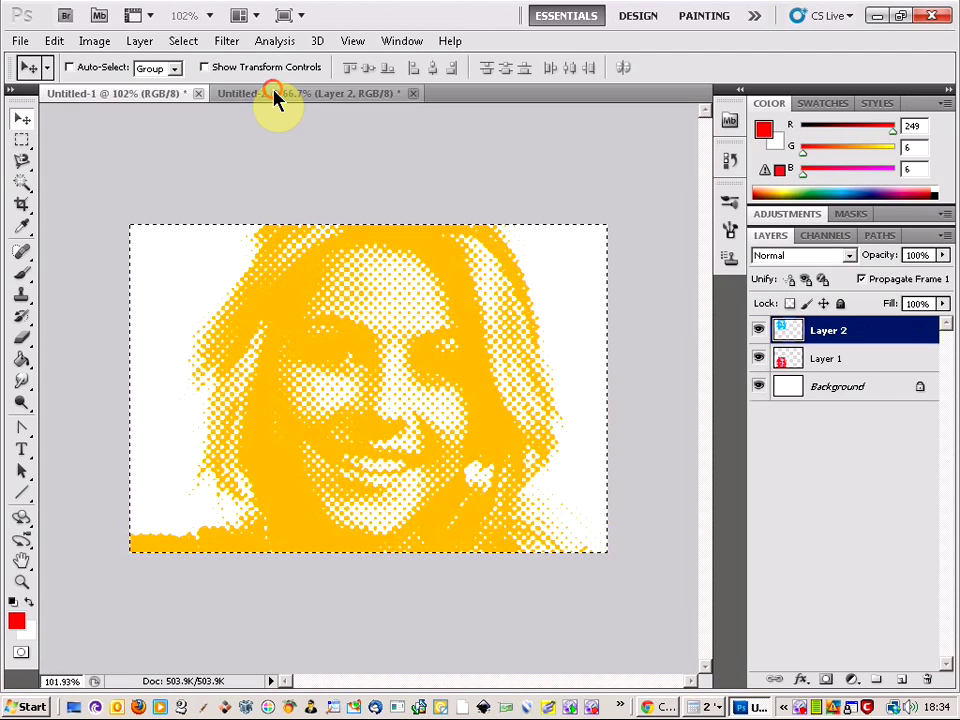
- Copy the entire orange-yellow portrait into Untitled-2 and move it to the upper-right corner of the canvas, beside the blue copy
left_click(277, 100)
mouse_move(290, 171)
left_mouse_down()
mouse_move(283, 184)
mouse_move(275, 178)
left_mouse_up()
left_click_drag(330, 368, 487, 261)
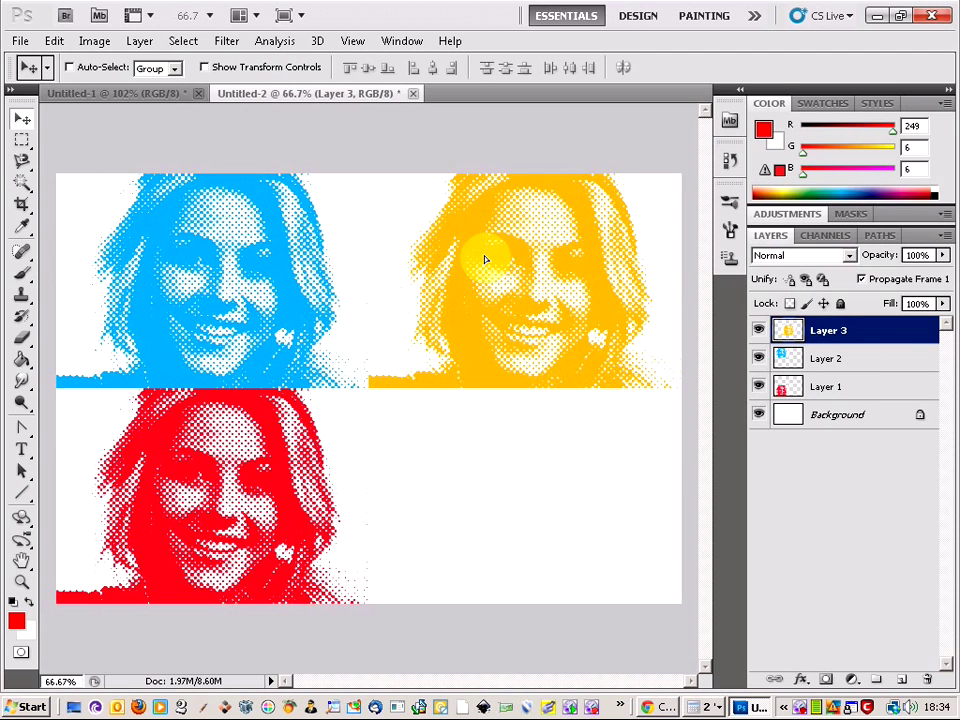
- Undo the layer merge in Untitled-1 and set the Hue/Saturation layer's hue to +100 for a green portrait
left_click(130, 95)
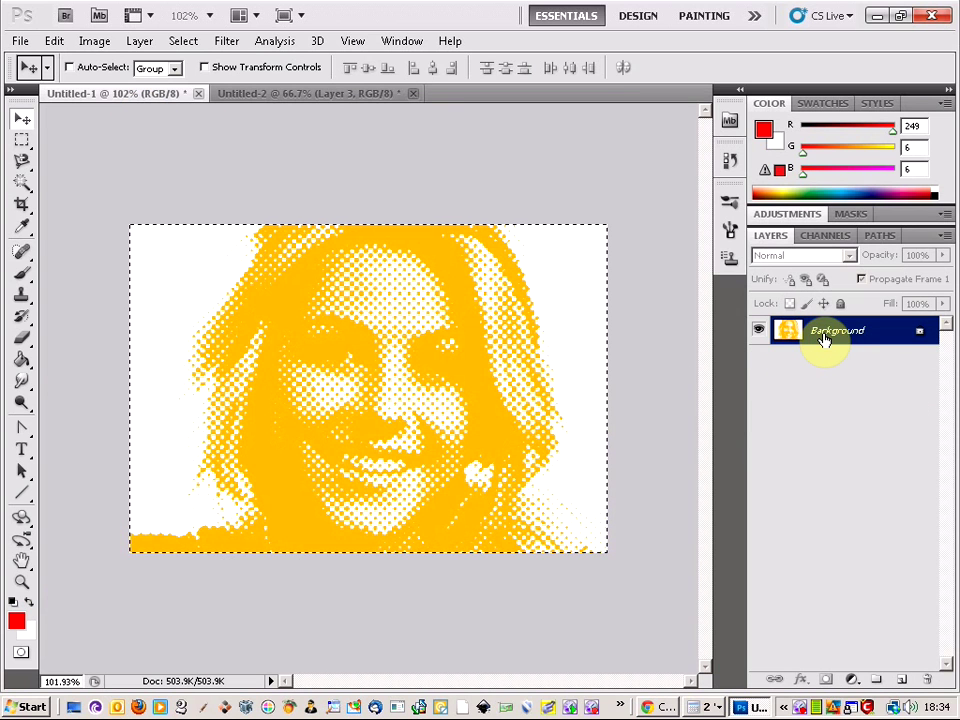
left_click_drag(822, 331, 815, 338)
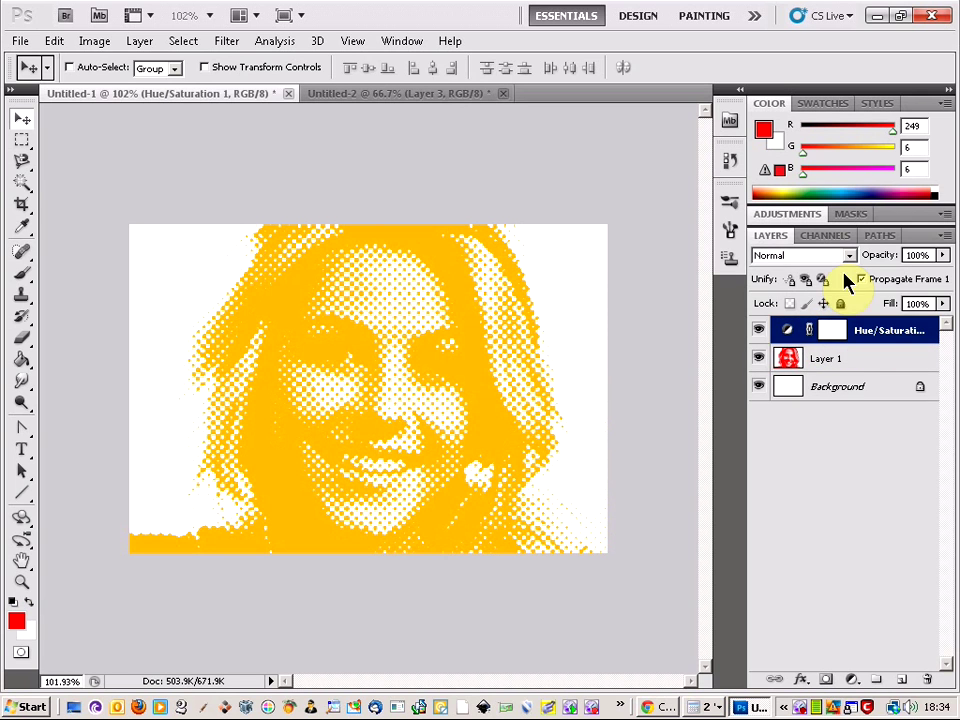
left_click(793, 224)
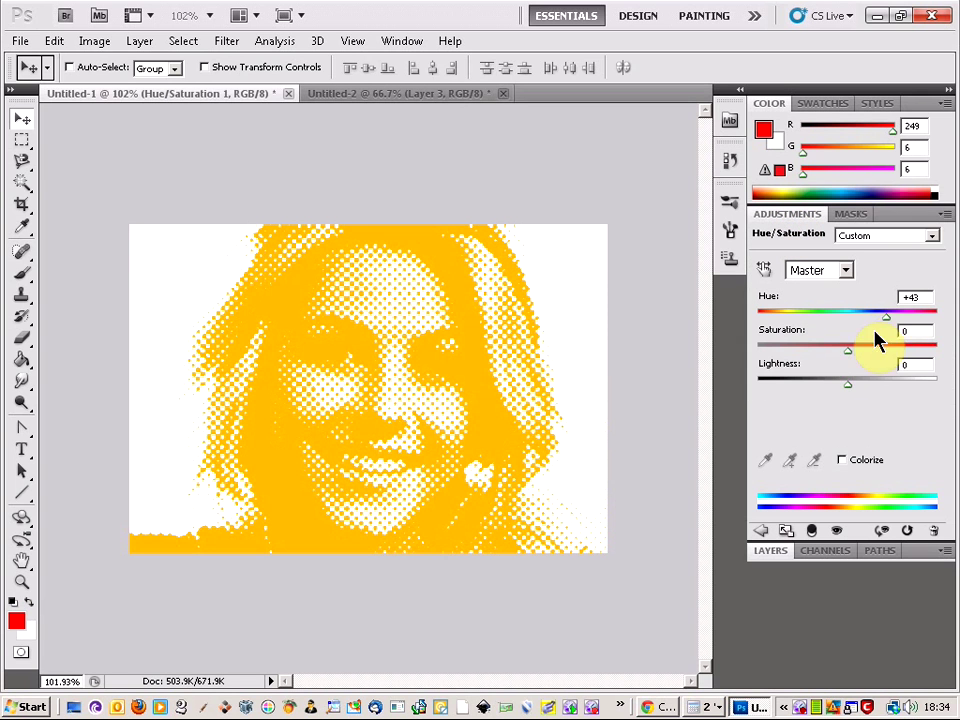
left_click_drag(896, 318, 910, 325)
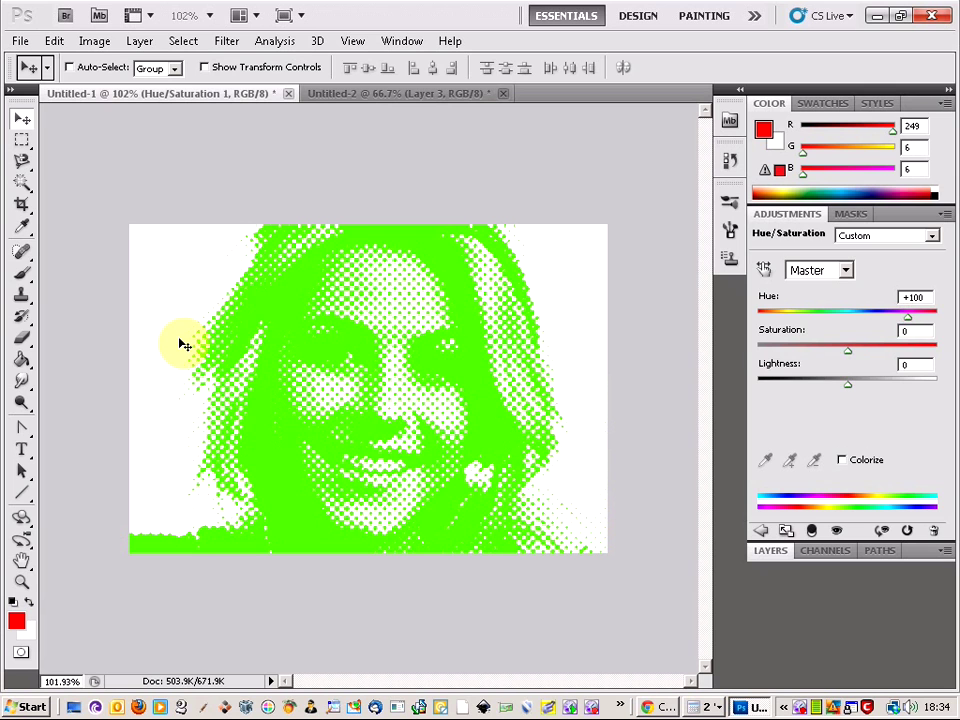
- Merge all visible layers of the green portrait into the background
left_click(773, 552)
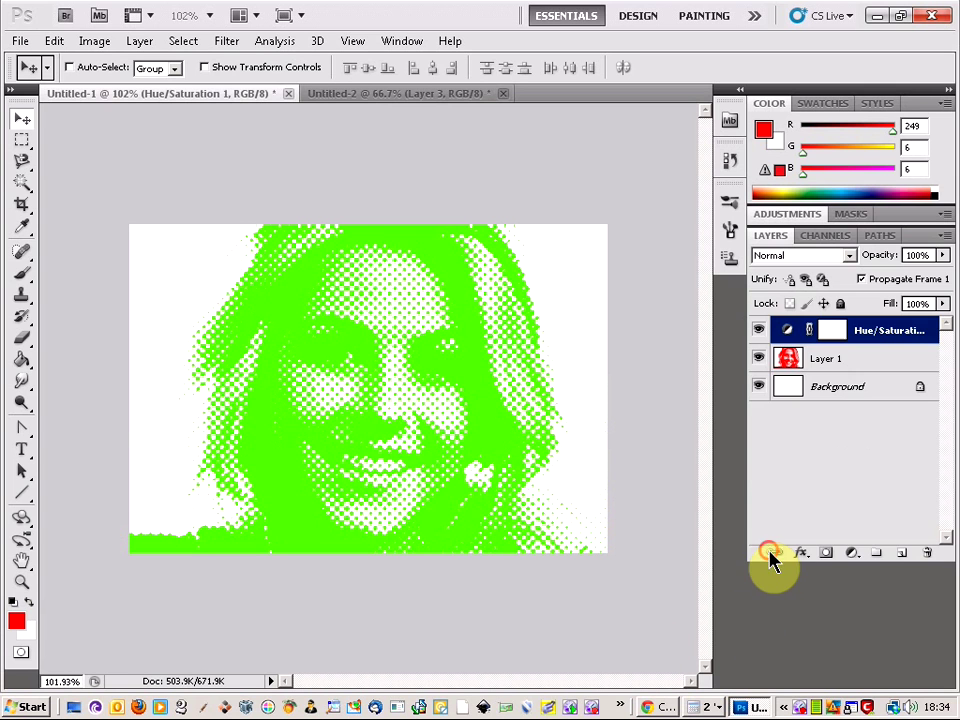
right_click(886, 332)
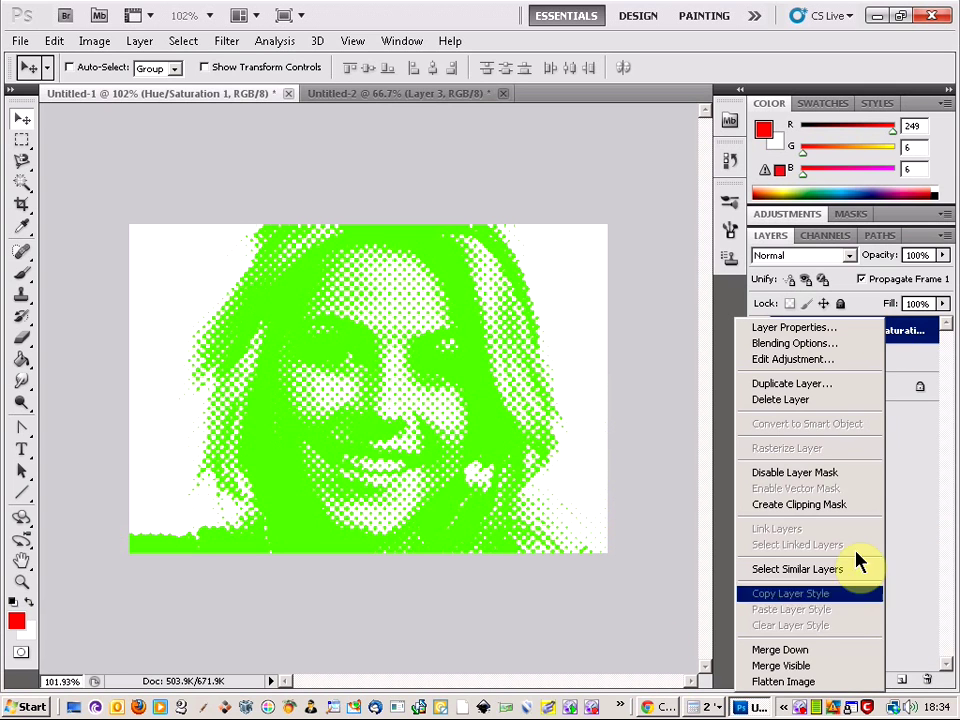
left_click(830, 668)
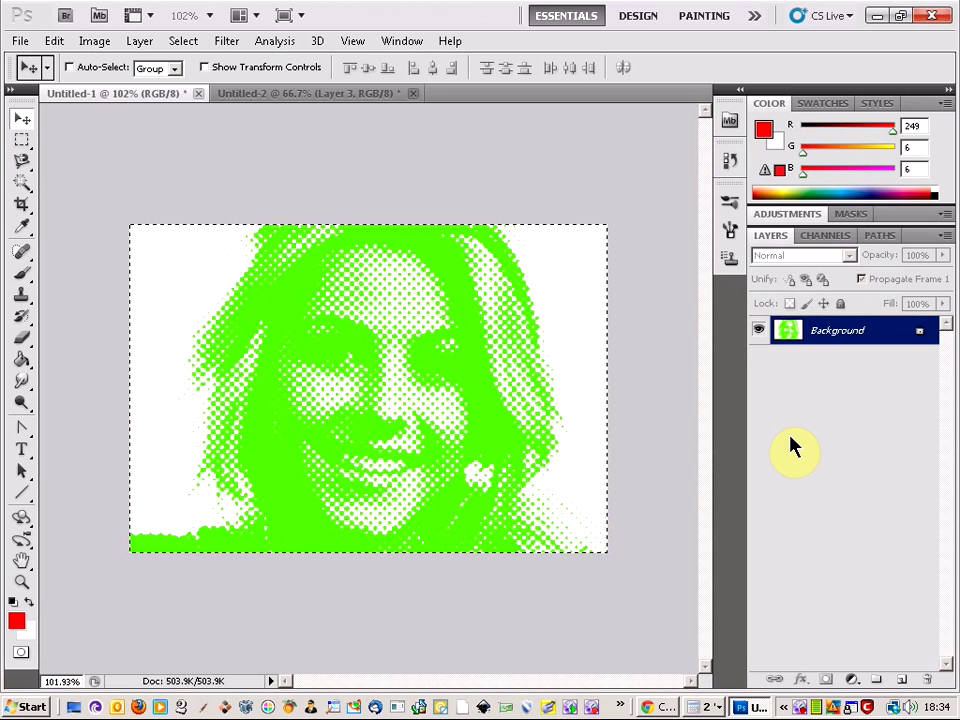
- Copy the entire green portrait into Untitled-2 and move it to the empty lower-right corner of the canvas, beside the red copy
left_click(252, 94)
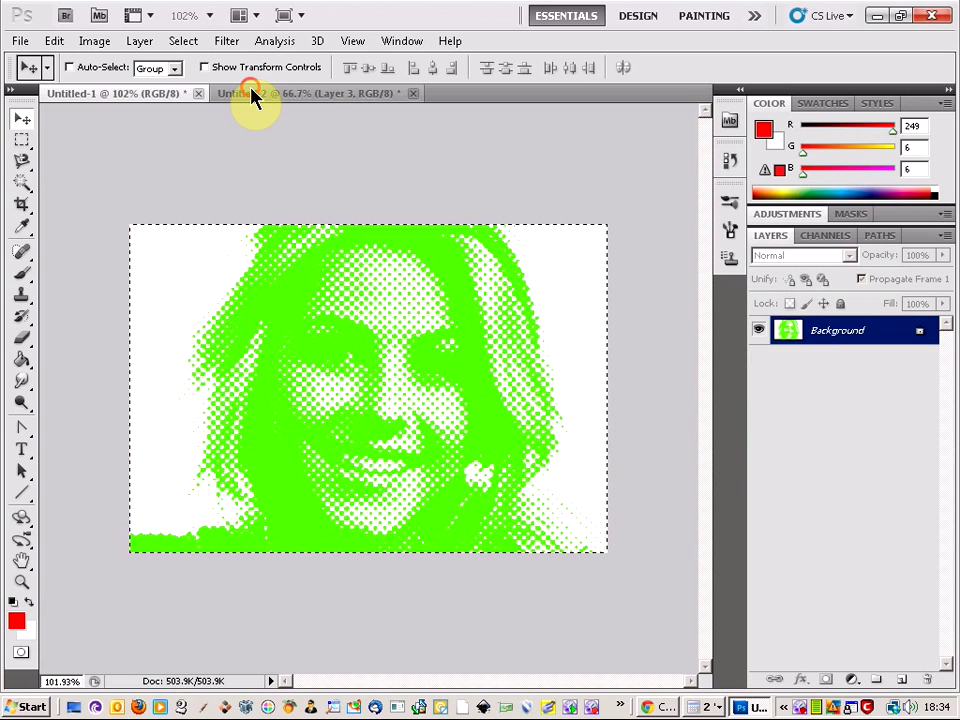
key("ctrl+v")
left_click_drag(343, 381, 491, 490)
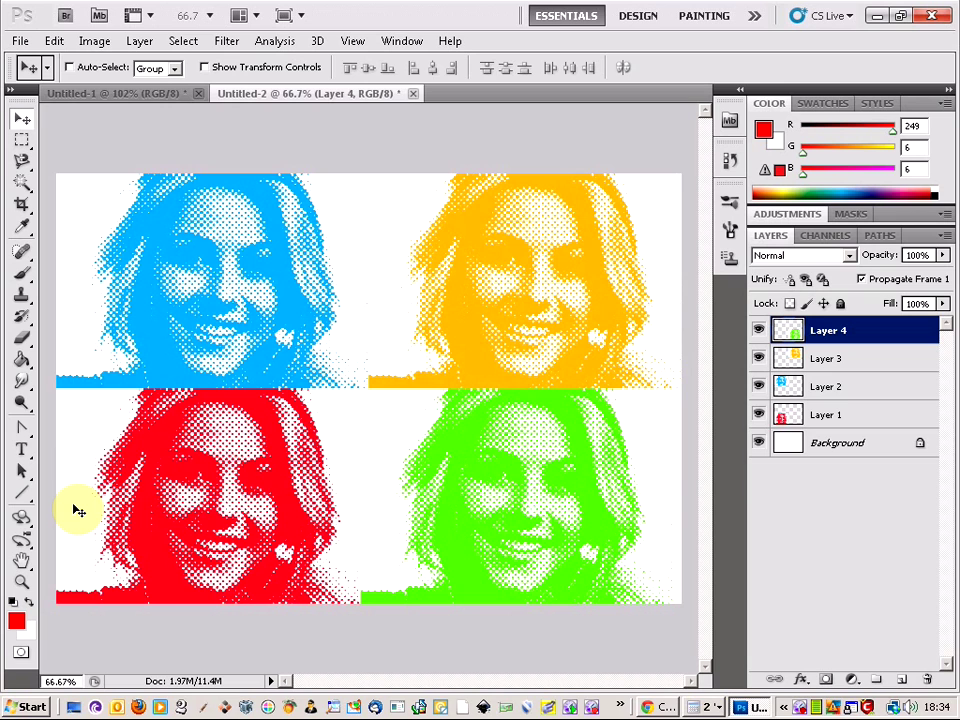